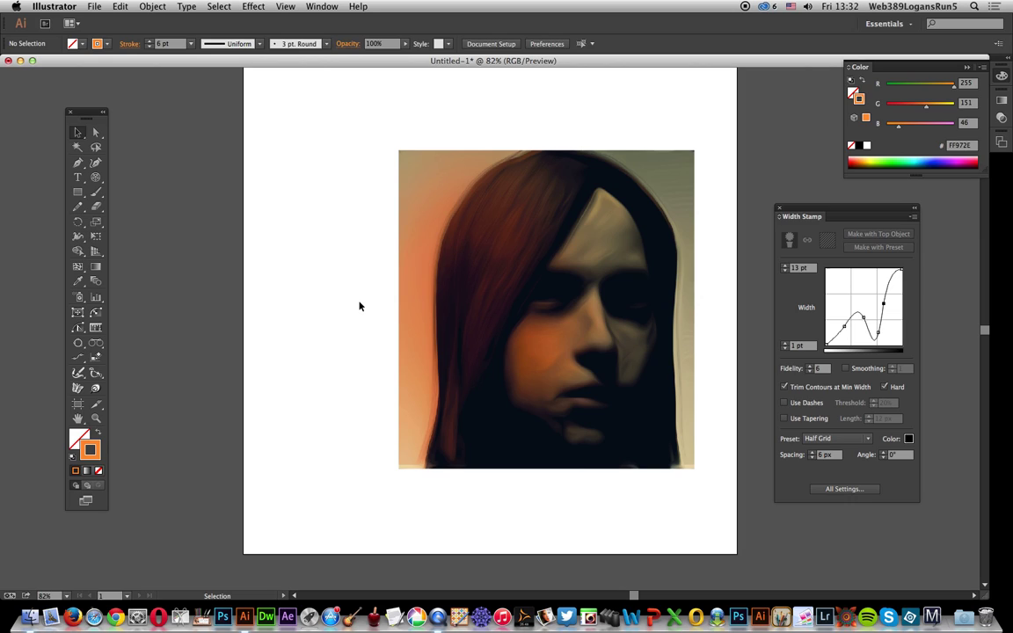
Select the portrait photo roxie-bleak-1.png and switch to the Polar Grid Tool
{"action": "left_click", "coordinate": [501, 245]}
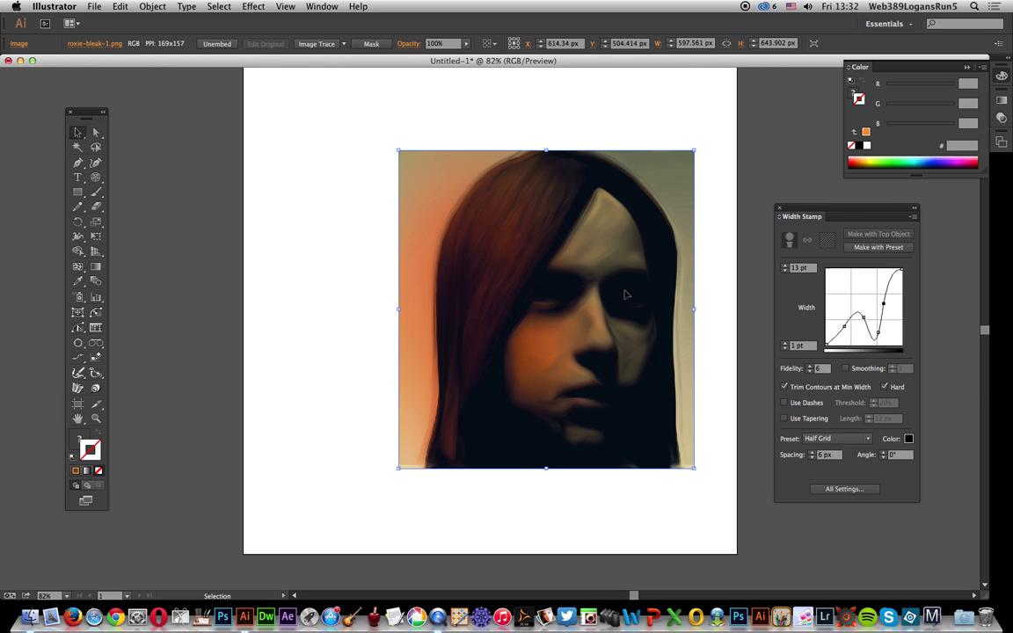
{"action": "left_click", "coordinate": [96, 179]}
Create a 100 px polar grid with 0 concentric dividers and 100 radial dividers
{"action": "left_click", "coordinate": [303, 243]}
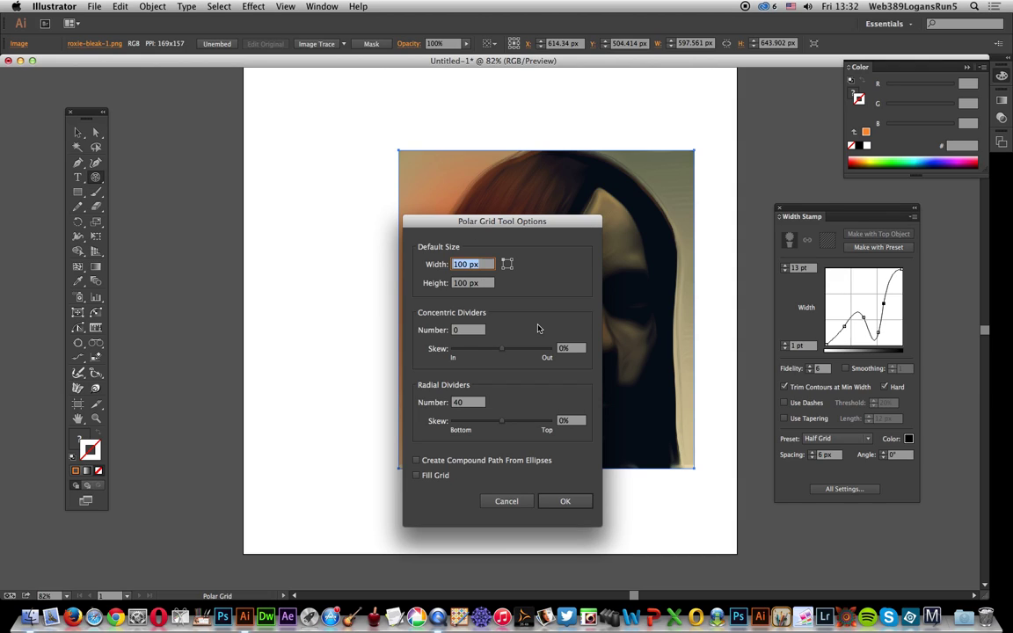
{"action": "left_click", "coordinate": [433, 330]}
{"action": "left_click", "coordinate": [476, 401]}
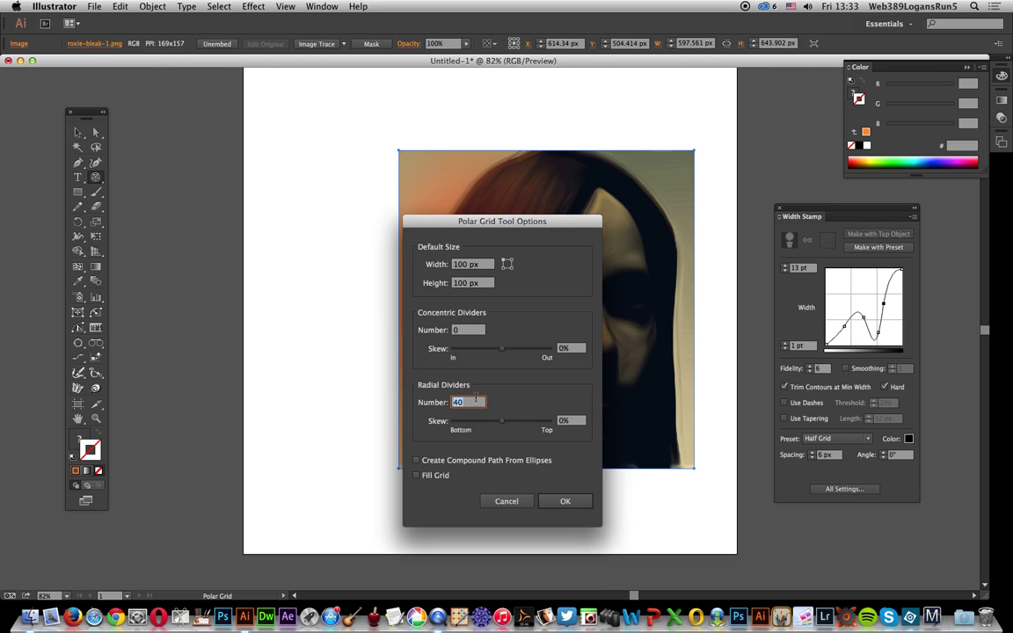
{"action": "type", "text": "100"}
{"action": "key", "text": "Tab"}
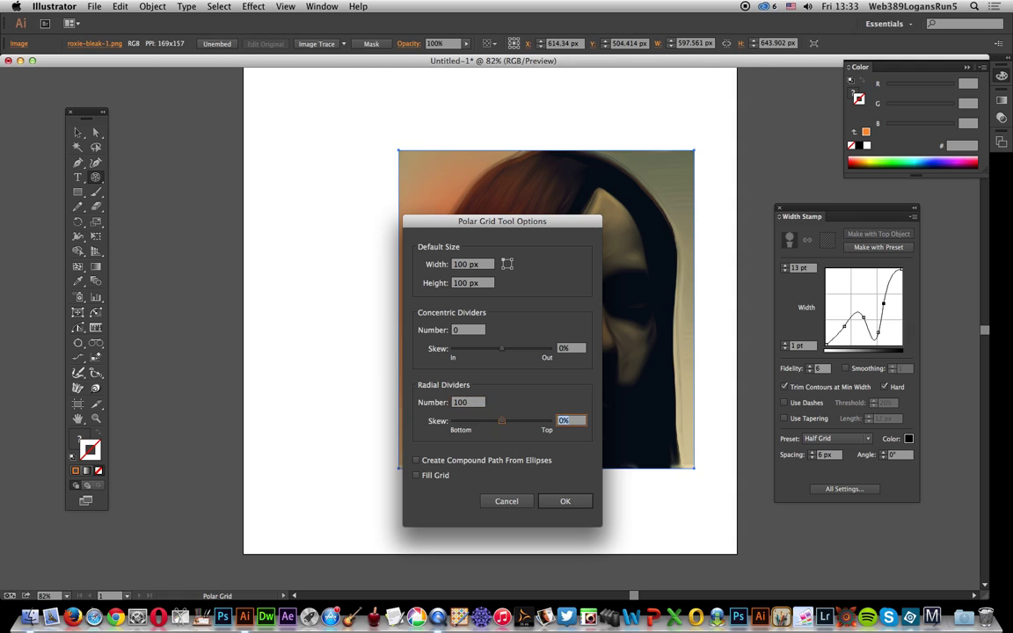
{"action": "left_click", "coordinate": [565, 502]}
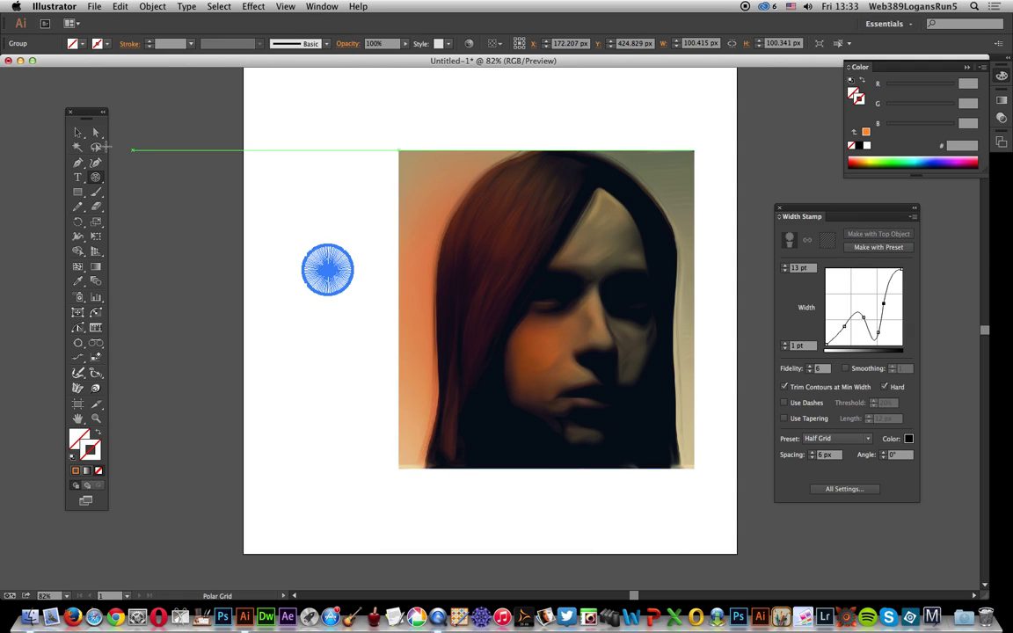
Enlarge the polar grid from both corners and move it higher on the page
{"action": "left_click", "coordinate": [77, 132]}
{"action": "left_click_drag", "start_coordinate": [352, 295], "coordinate": [612, 541]}
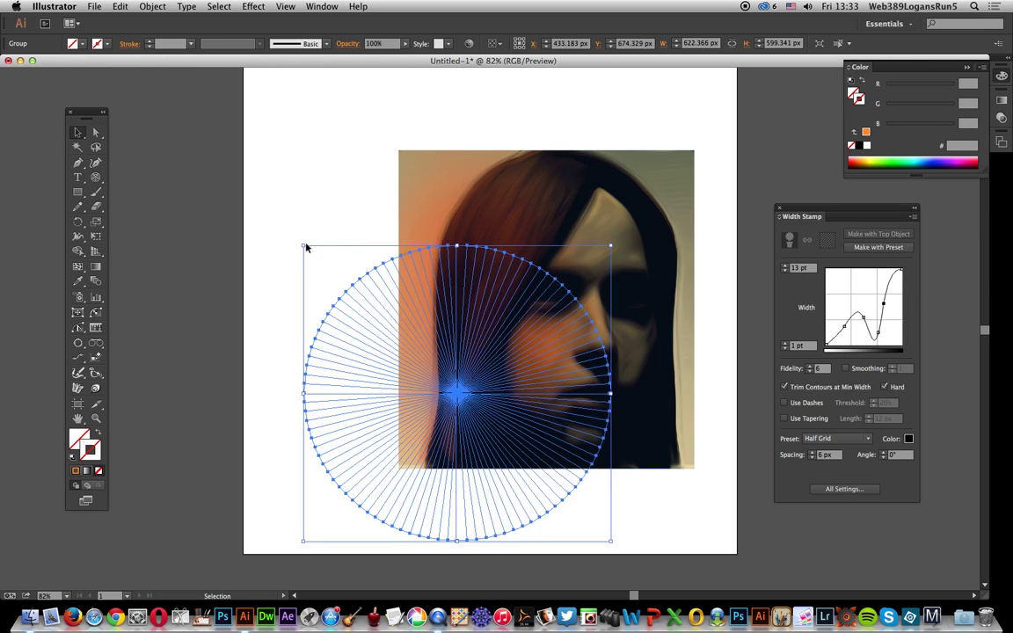
{"action": "left_click_drag", "start_coordinate": [305, 246], "coordinate": [220, 139]}
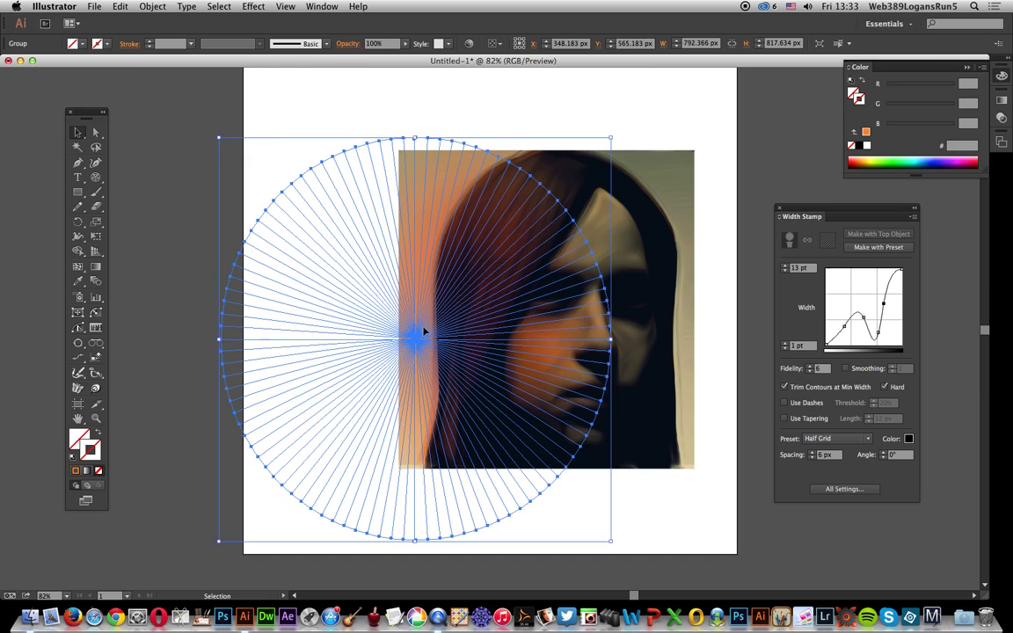
{"action": "left_click_drag", "start_coordinate": [515, 290], "coordinate": [414, 289]}
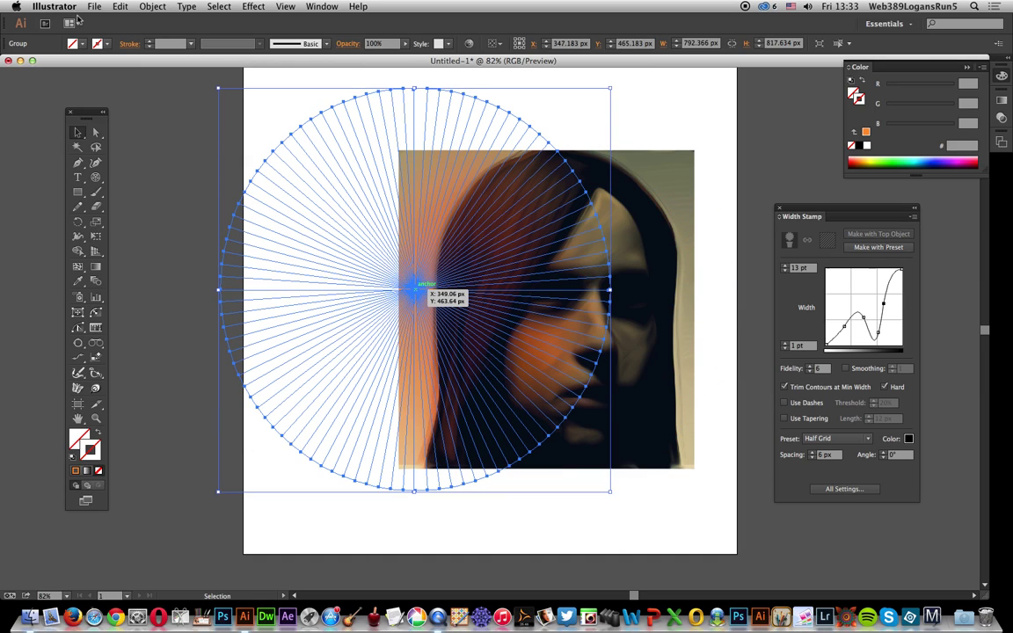
Ungroup the polar grid with Object > Ungroup and clear the selection
{"action": "left_click", "coordinate": [152, 6]}
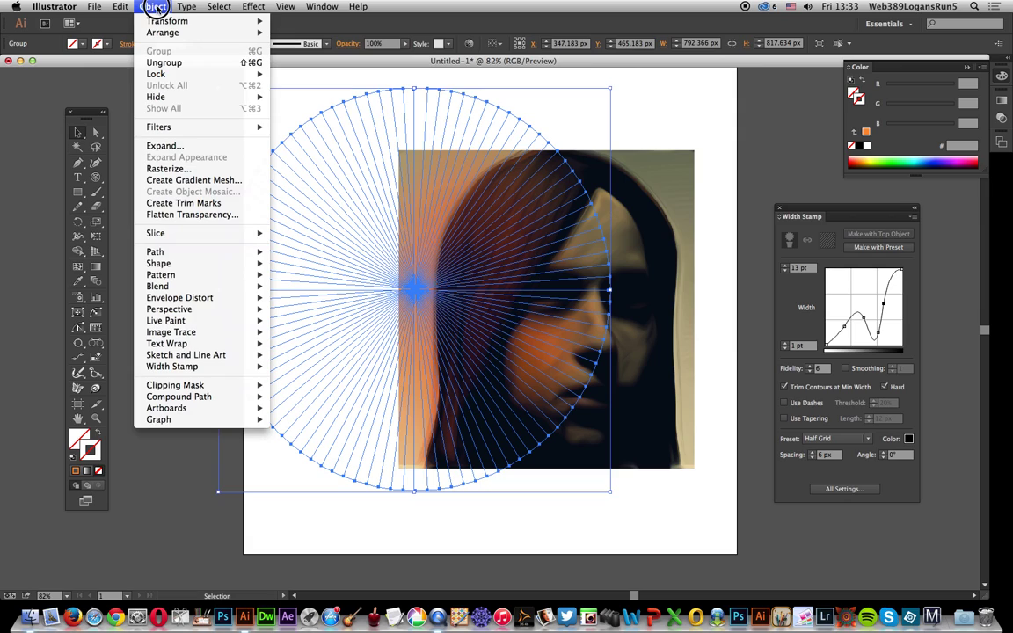
{"action": "left_click", "coordinate": [164, 63]}
{"action": "left_click", "coordinate": [261, 163]}
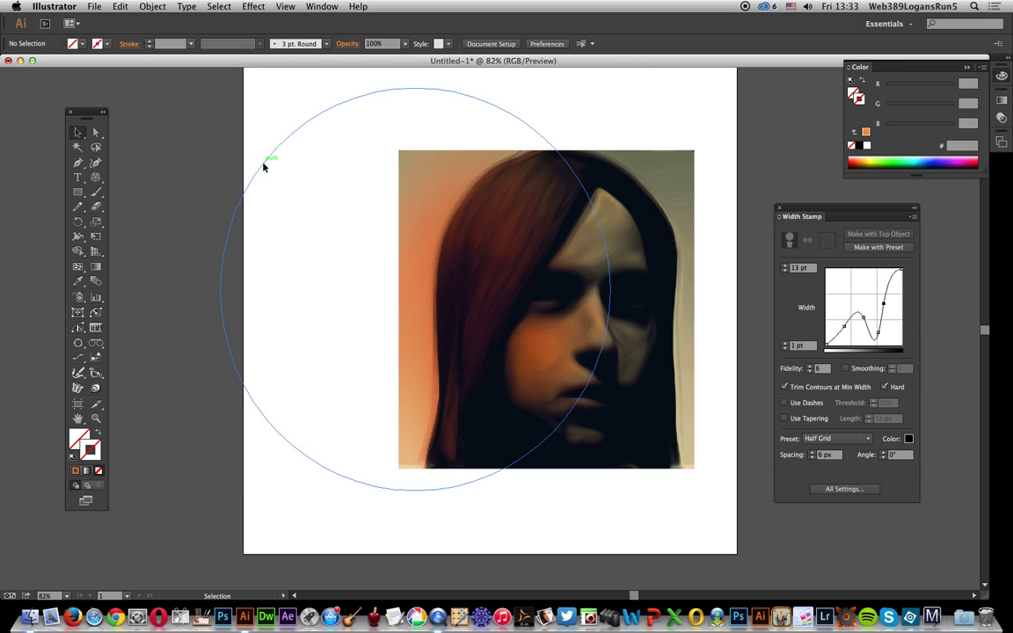
{"action": "left_click", "coordinate": [263, 163]}
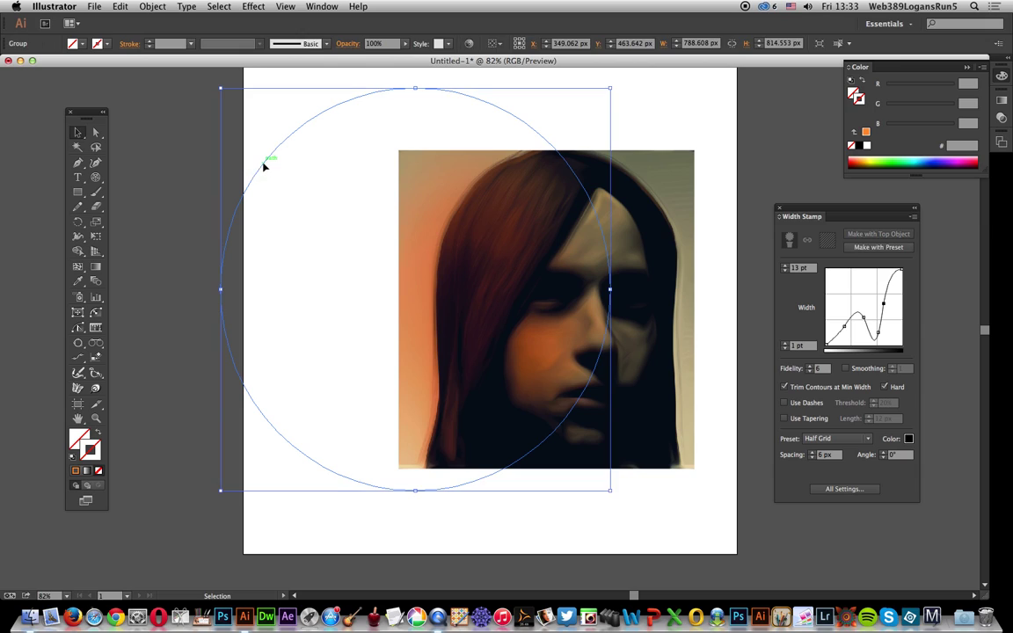
{"action": "left_click", "coordinate": [390, 456]}
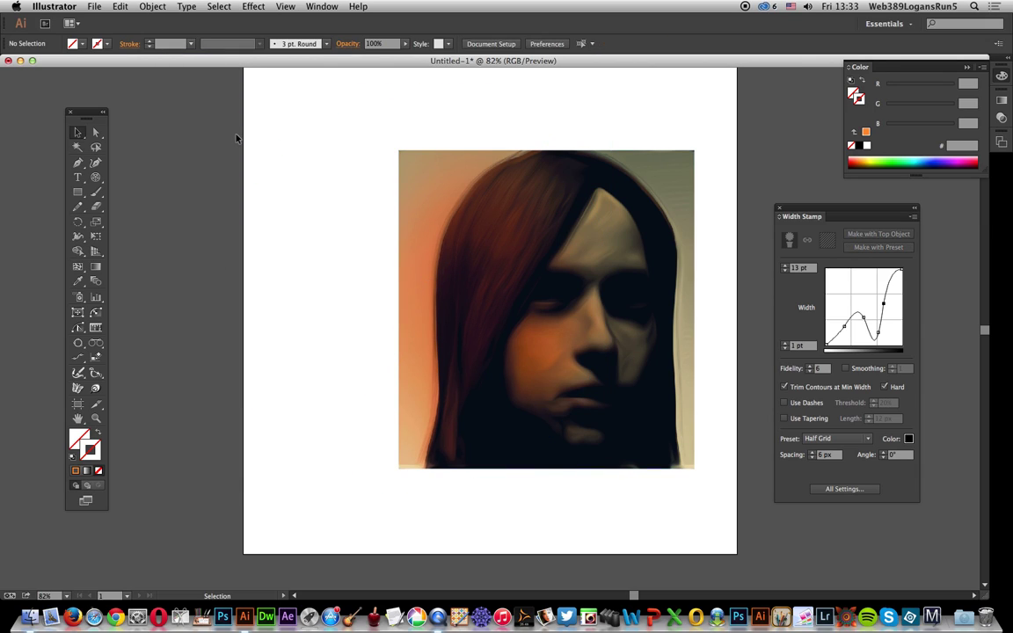
Give the group of 100 radial lines a Black stroke at 4 pt weight
{"action": "left_click", "coordinate": [265, 163]}
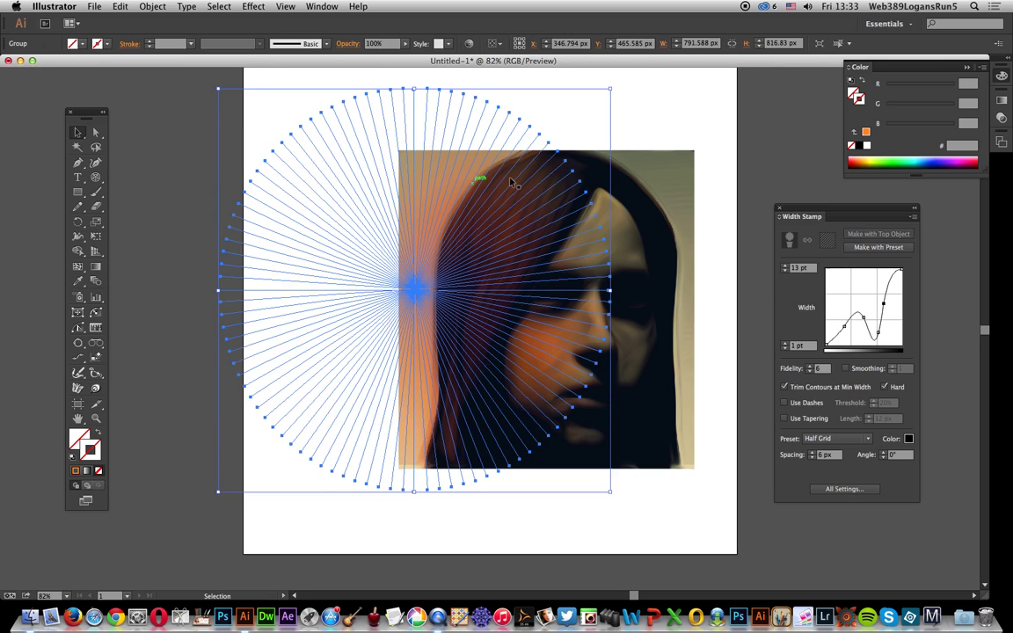
{"action": "left_click", "coordinate": [97, 43]}
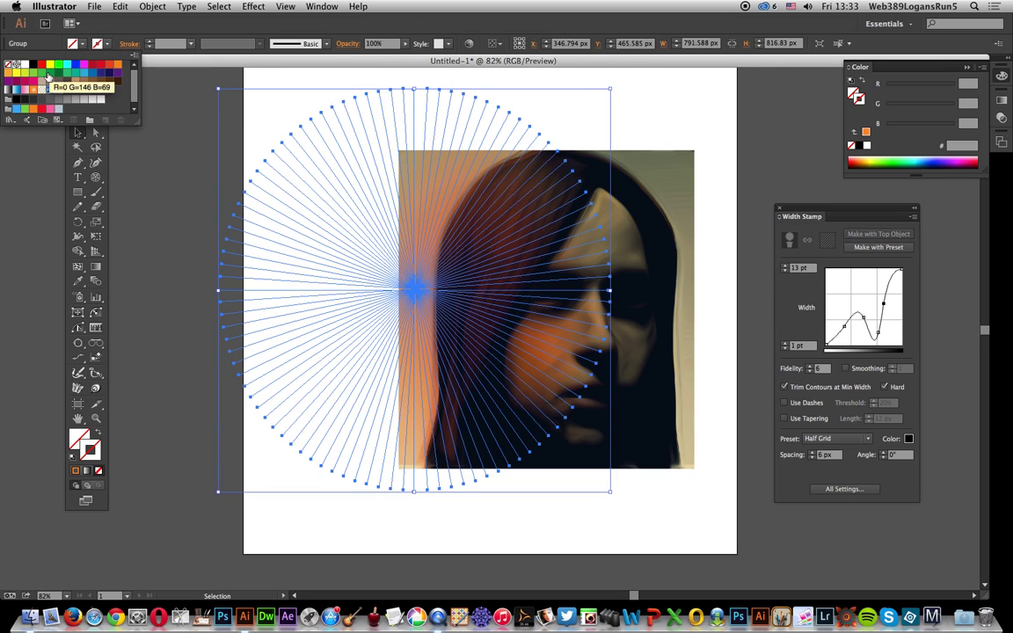
{"action": "left_click", "coordinate": [31, 68]}
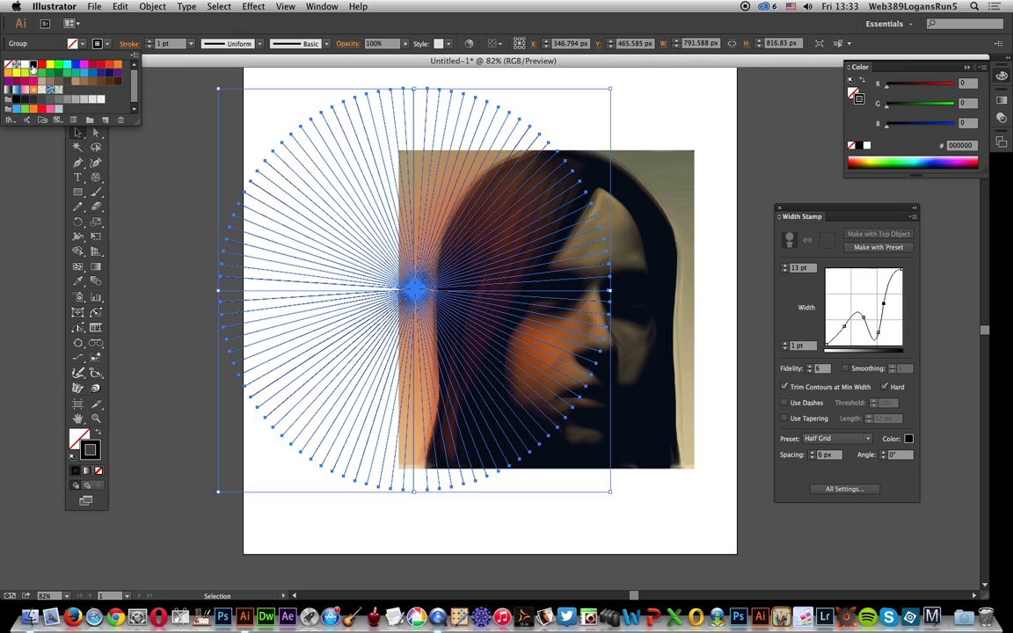
{"action": "left_click", "coordinate": [191, 46]}
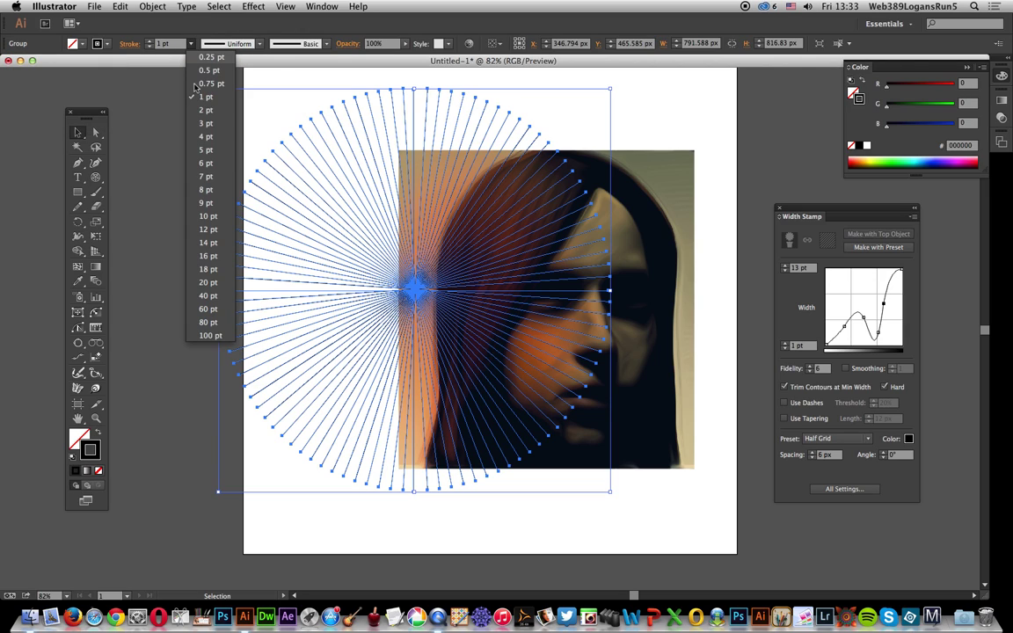
{"action": "left_click", "coordinate": [194, 138]}
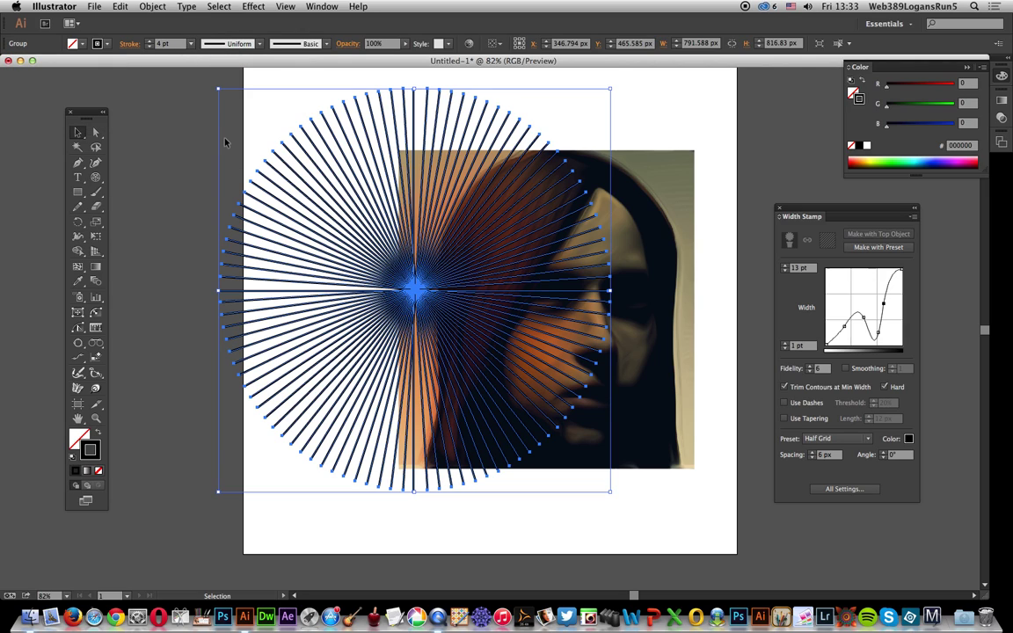
{"action": "left_click", "coordinate": [184, 146]}
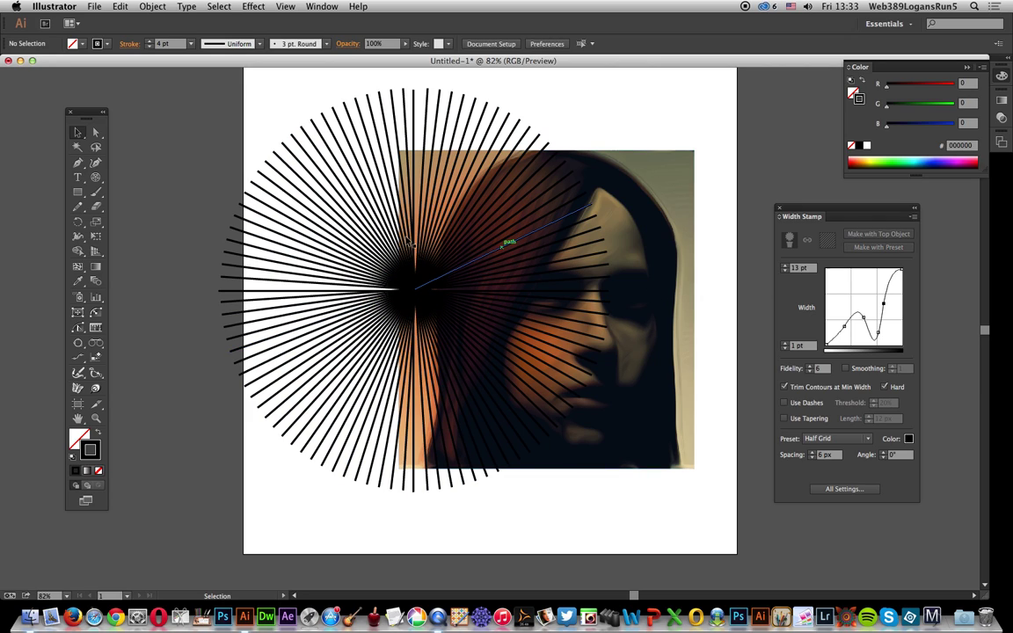
Centre the spokes on the face, scale them to about 870 × 894 px, and select them with the photo
{"action": "left_click_drag", "start_coordinate": [260, 151], "coordinate": [510, 268]}
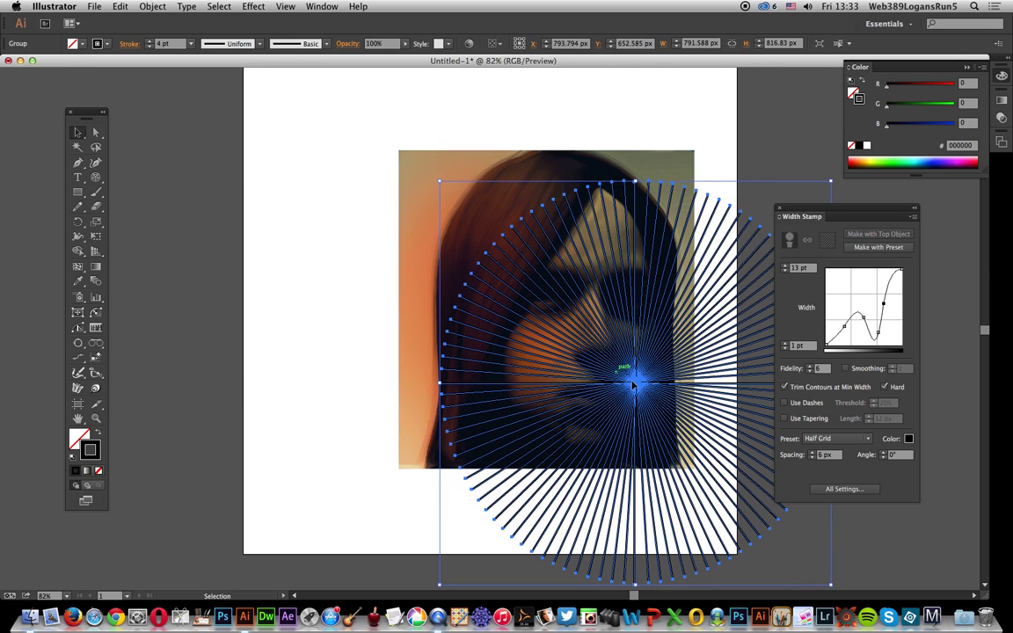
{"action": "left_click_drag", "start_coordinate": [635, 385], "coordinate": [561, 322]}
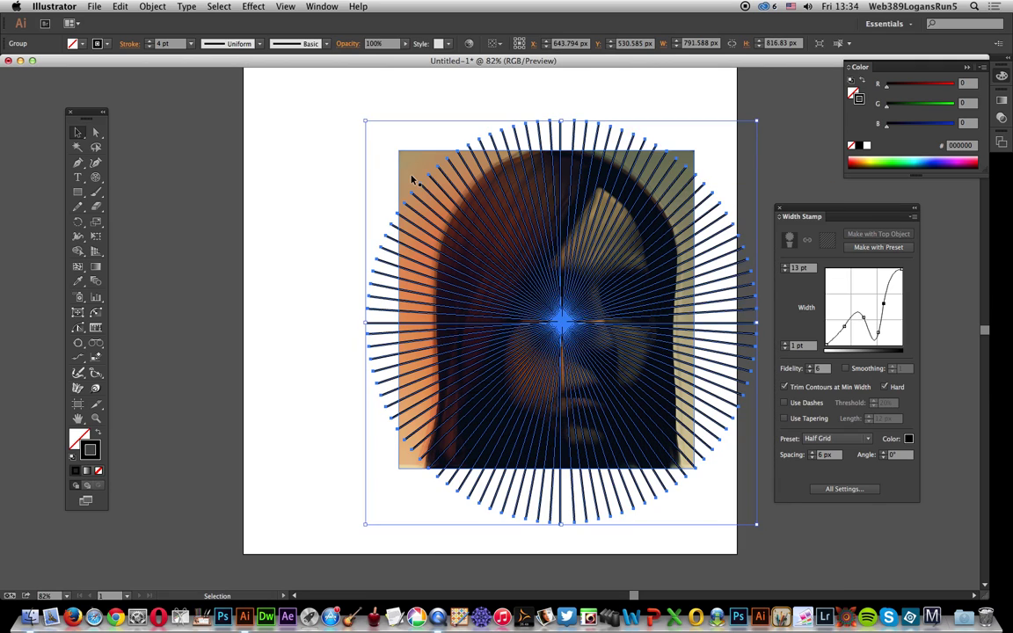
{"action": "left_click_drag", "start_coordinate": [367, 123], "coordinate": [327, 83]}
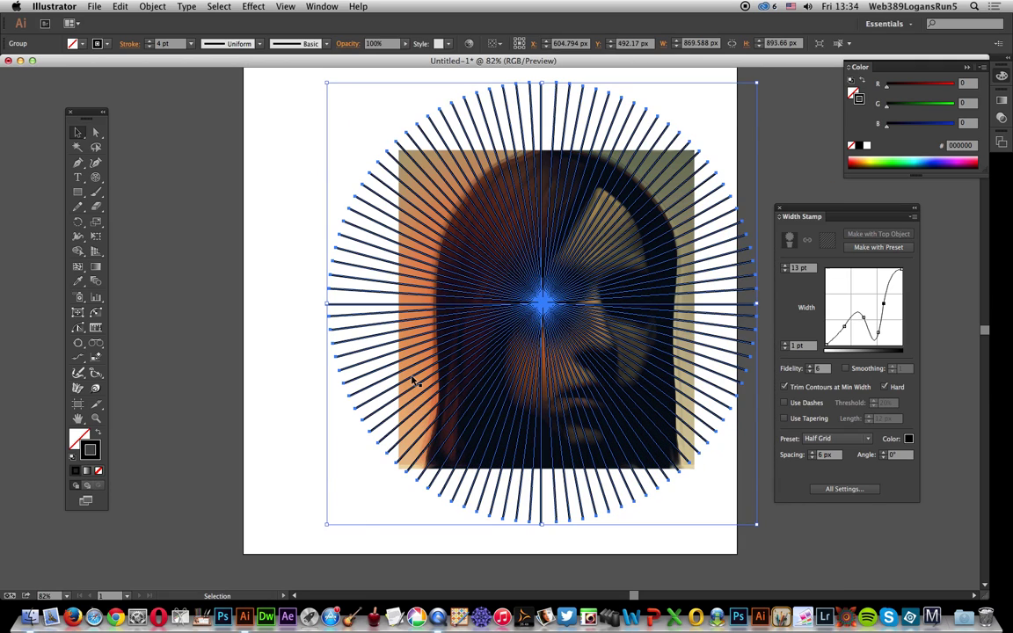
{"action": "left_click_drag", "start_coordinate": [278, 128], "coordinate": [621, 356]}
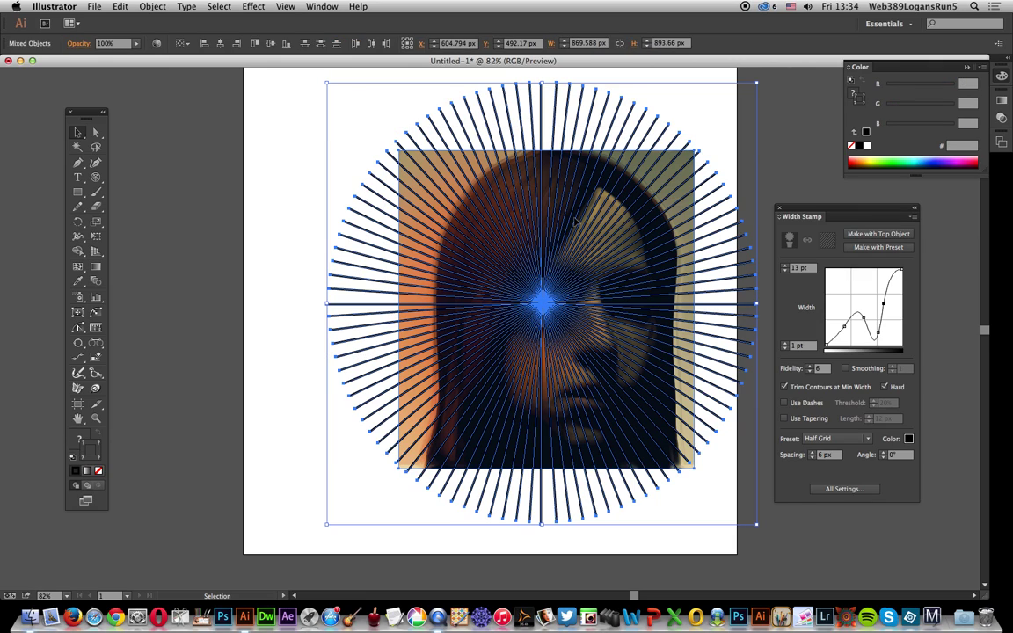
Width-stamp the radial lines from the photo, lowering the width curve's middle hump and right end
{"action": "left_click", "coordinate": [879, 235]}
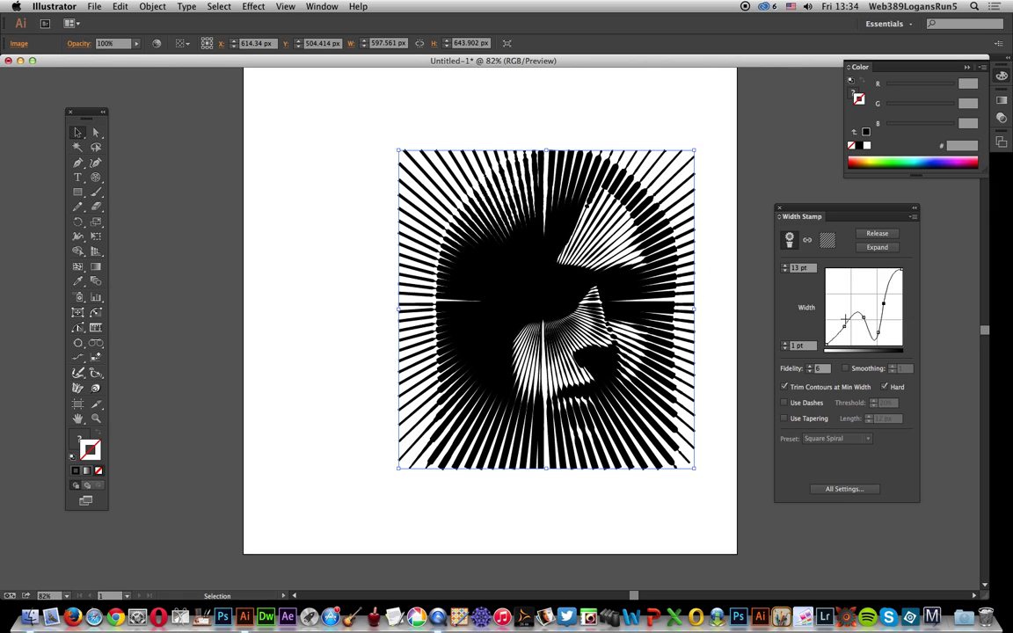
{"action": "left_click_drag", "start_coordinate": [865, 317], "coordinate": [842, 328]}
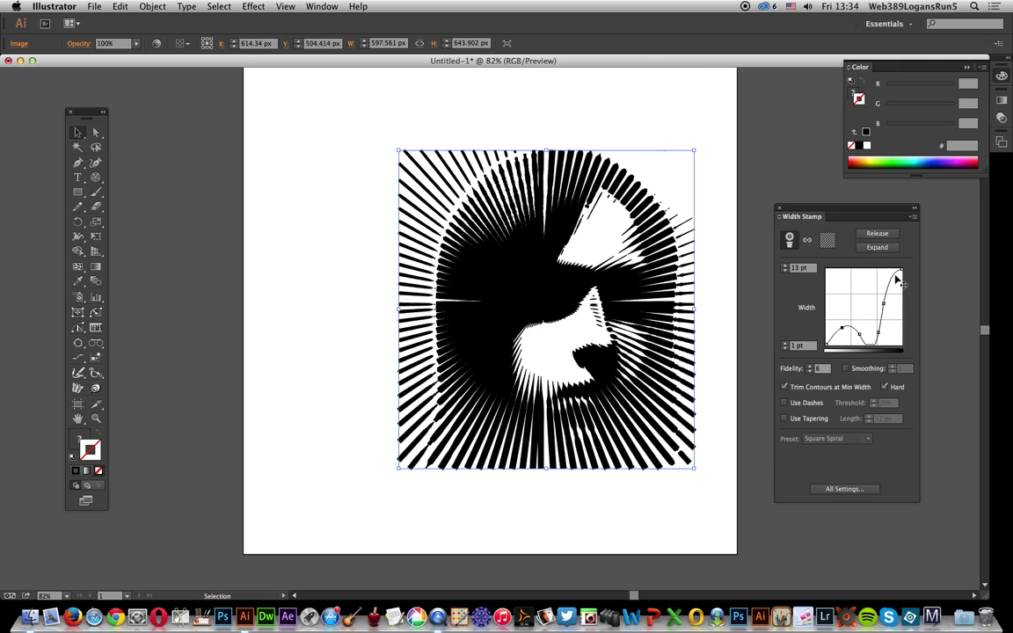
{"action": "left_click_drag", "start_coordinate": [900, 273], "coordinate": [900, 323]}
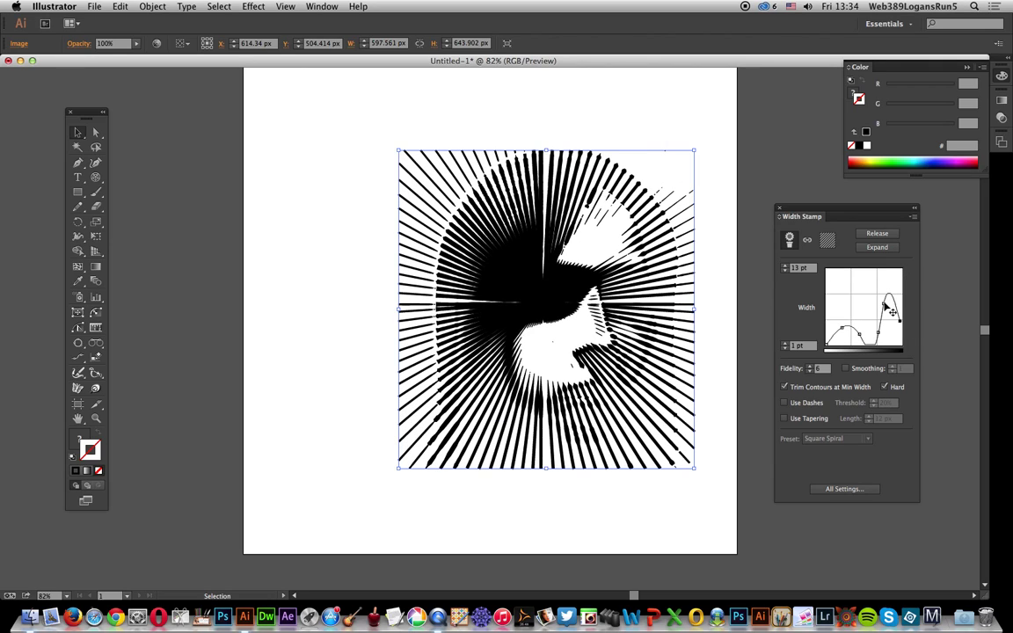
{"action": "left_click_drag", "start_coordinate": [885, 300], "coordinate": [889, 324]}
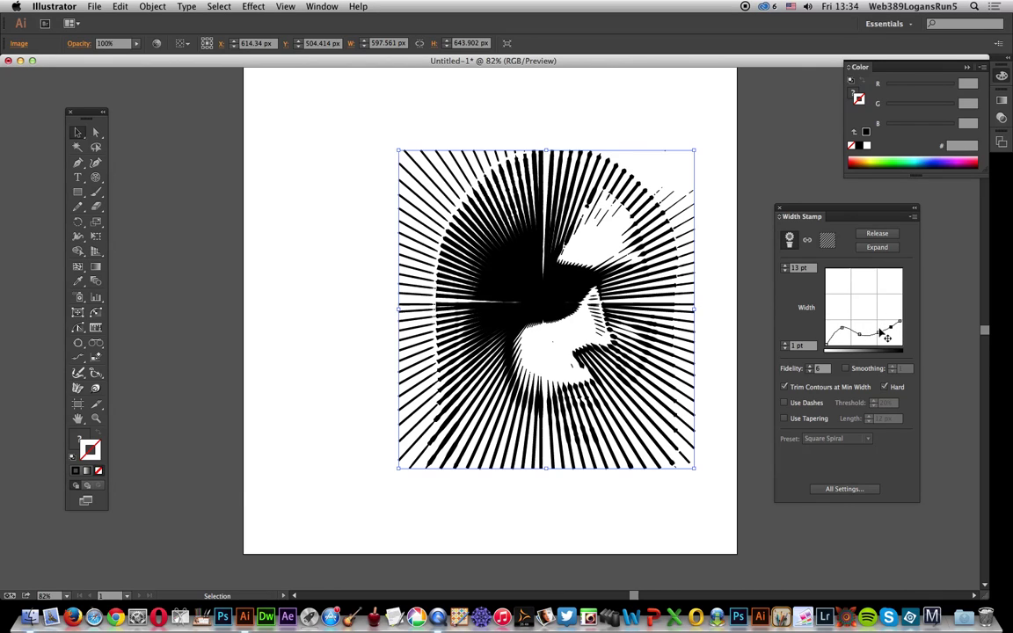
Raise a tall peak and lift low points on the width curve's left part
{"action": "left_click_drag", "start_coordinate": [875, 331], "coordinate": [876, 286]}
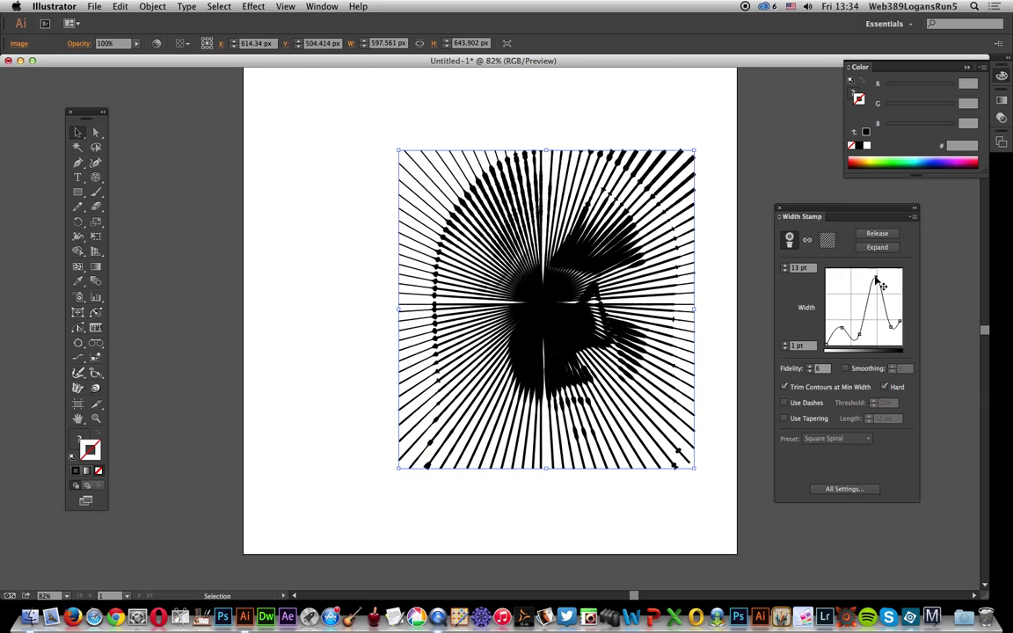
{"action": "left_click_drag", "start_coordinate": [859, 335], "coordinate": [855, 305]}
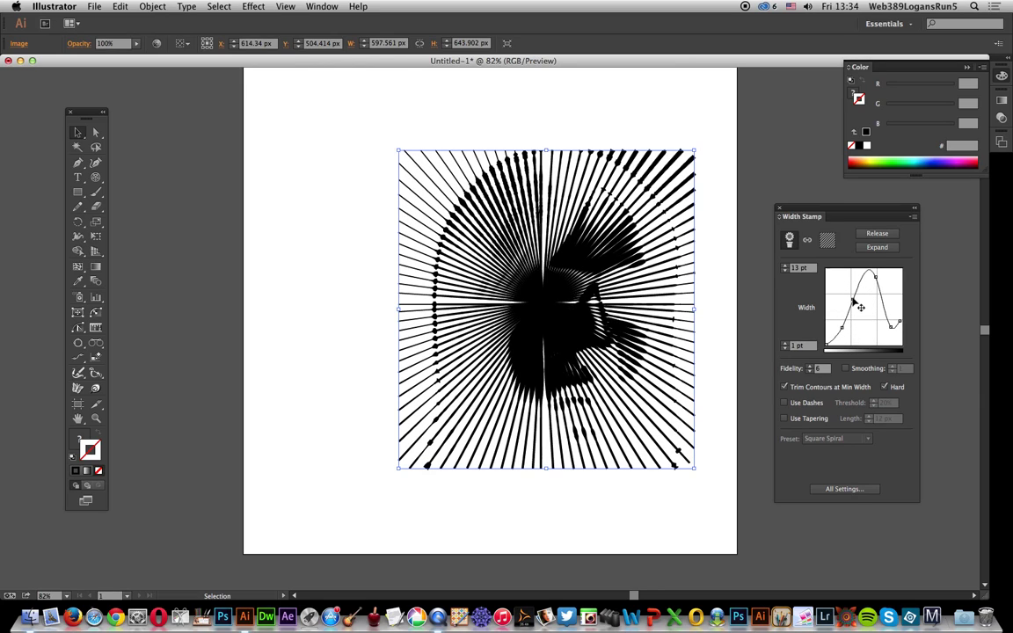
{"action": "left_click_drag", "start_coordinate": [873, 274], "coordinate": [852, 290]}
{"action": "left_click_drag", "start_coordinate": [850, 335], "coordinate": [830, 343]}
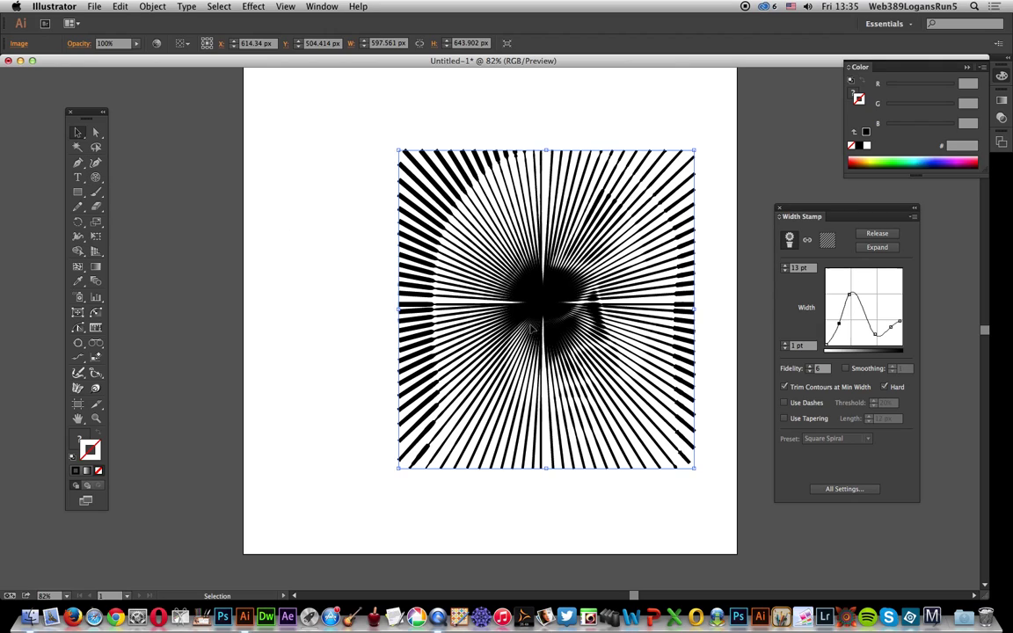
Release the width stamp and move the radial lines up and left over the face
{"action": "left_click", "coordinate": [878, 235]}
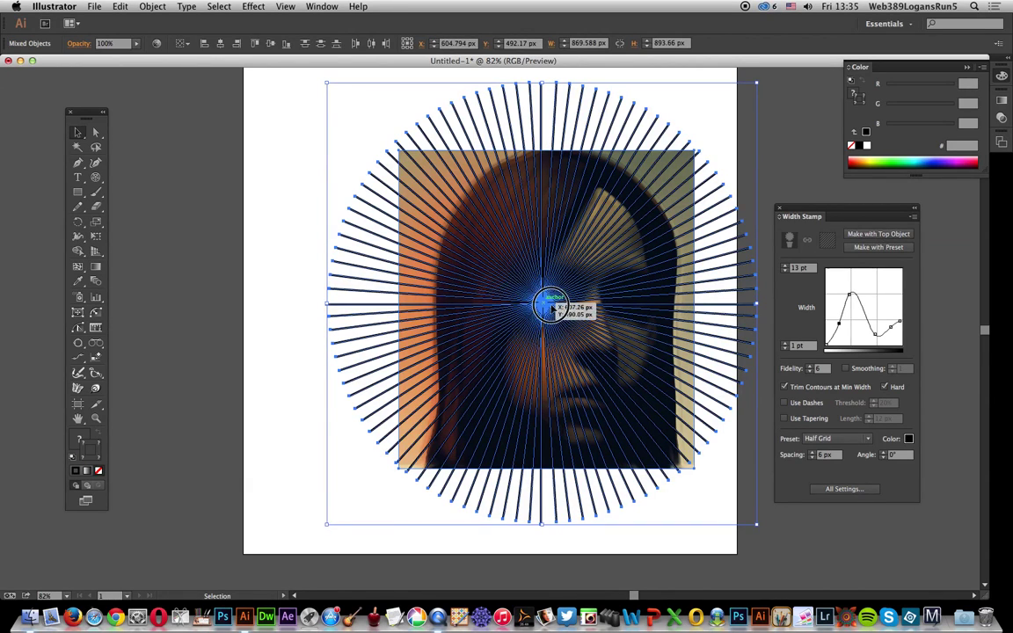
{"action": "left_click_drag", "start_coordinate": [543, 303], "coordinate": [626, 351]}
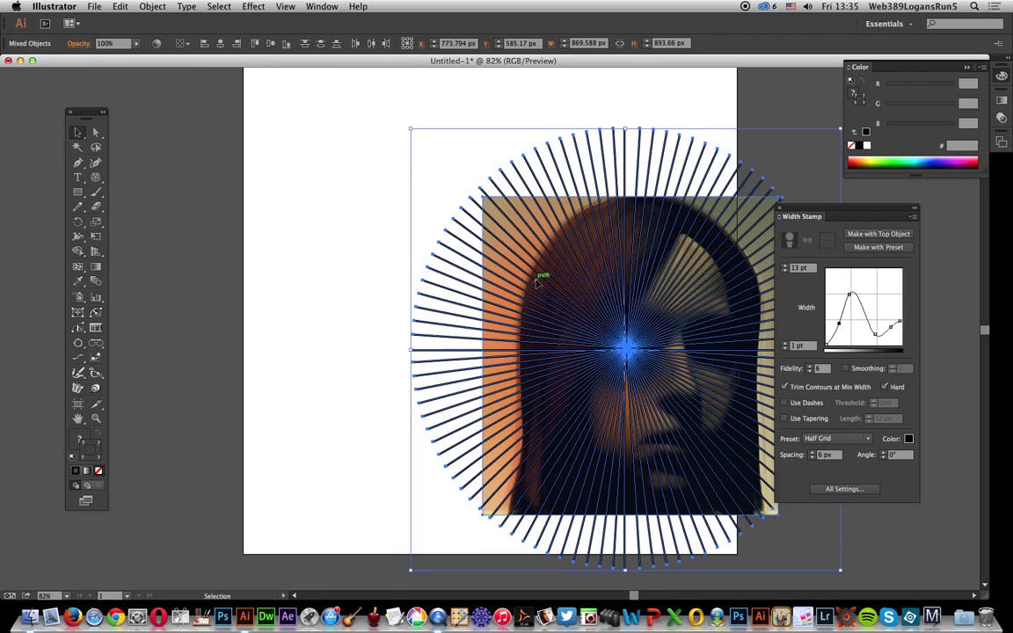
{"action": "left_click", "coordinate": [334, 131]}
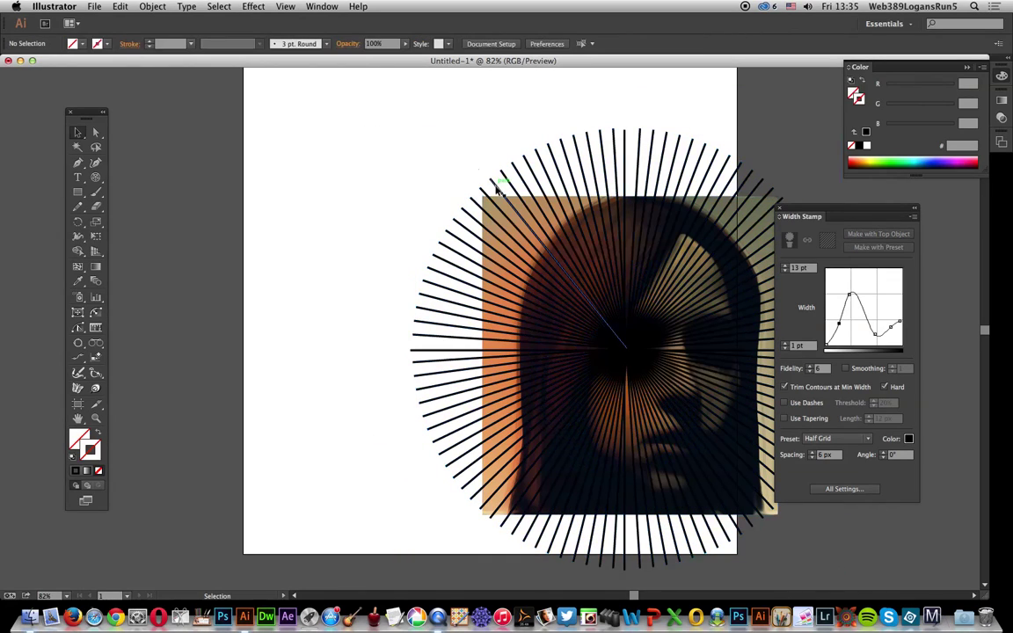
{"action": "left_click_drag", "start_coordinate": [497, 186], "coordinate": [435, 127]}
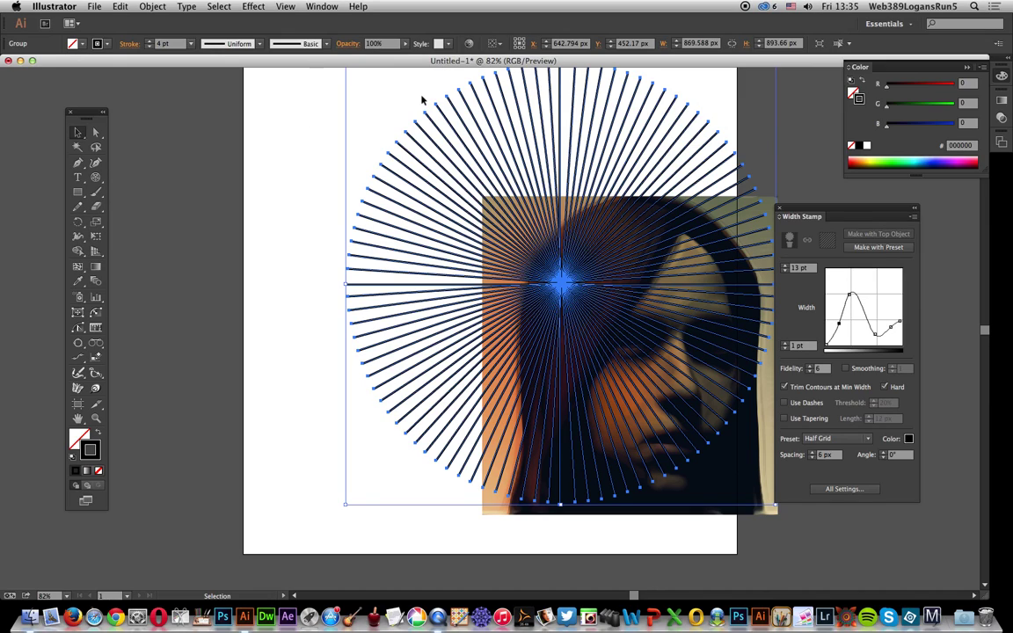
Apply Effect > Distort & Transform > Twist with angle 4 to the radial lines
{"action": "left_click", "coordinate": [254, 6]}
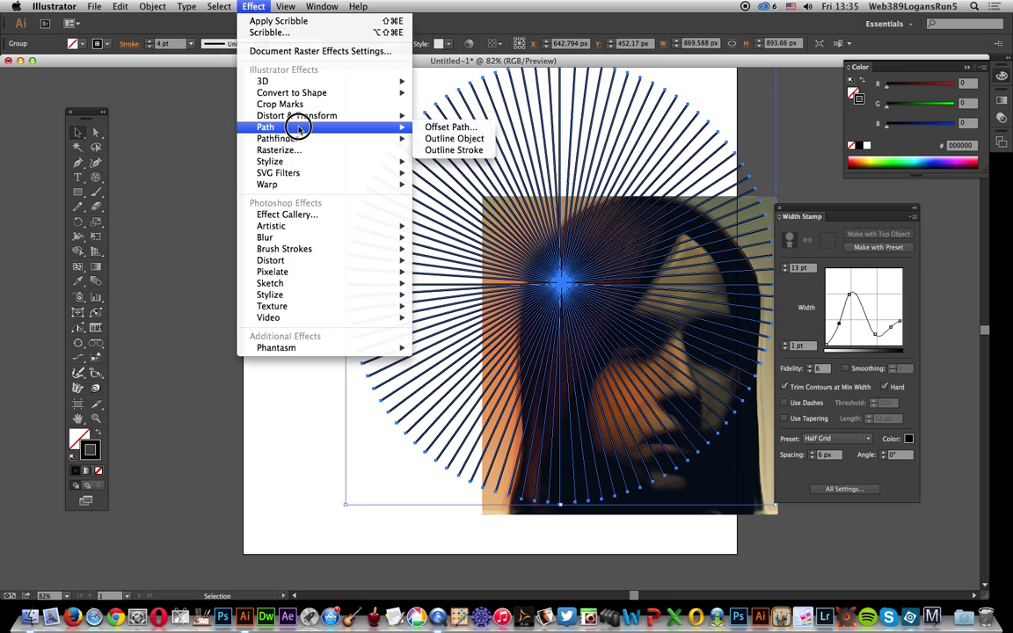
{"action": "mouse_move", "coordinate": [299, 116]}
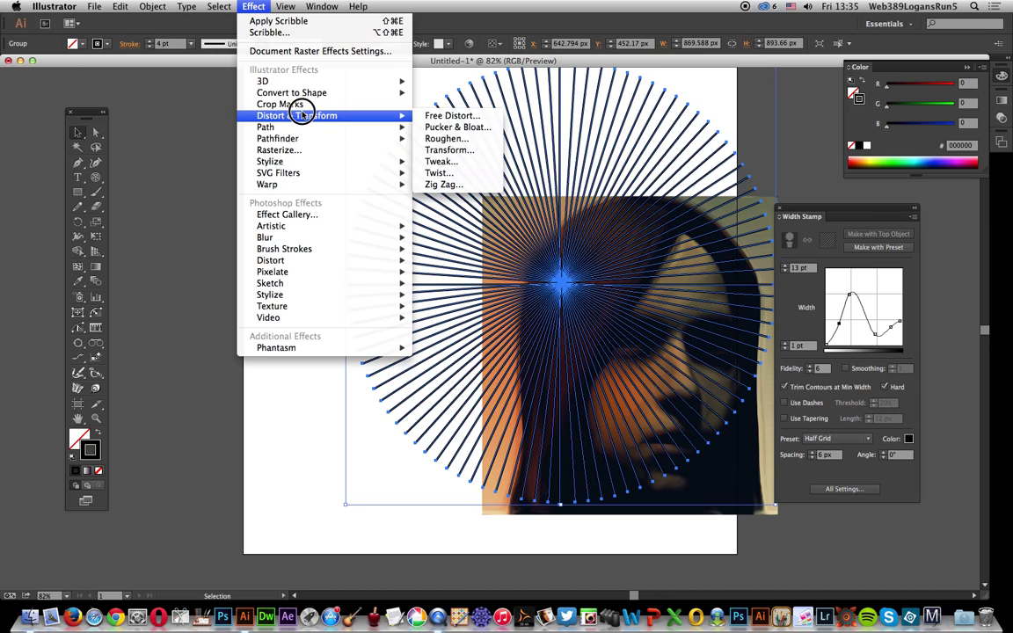
{"action": "left_click", "coordinate": [446, 173]}
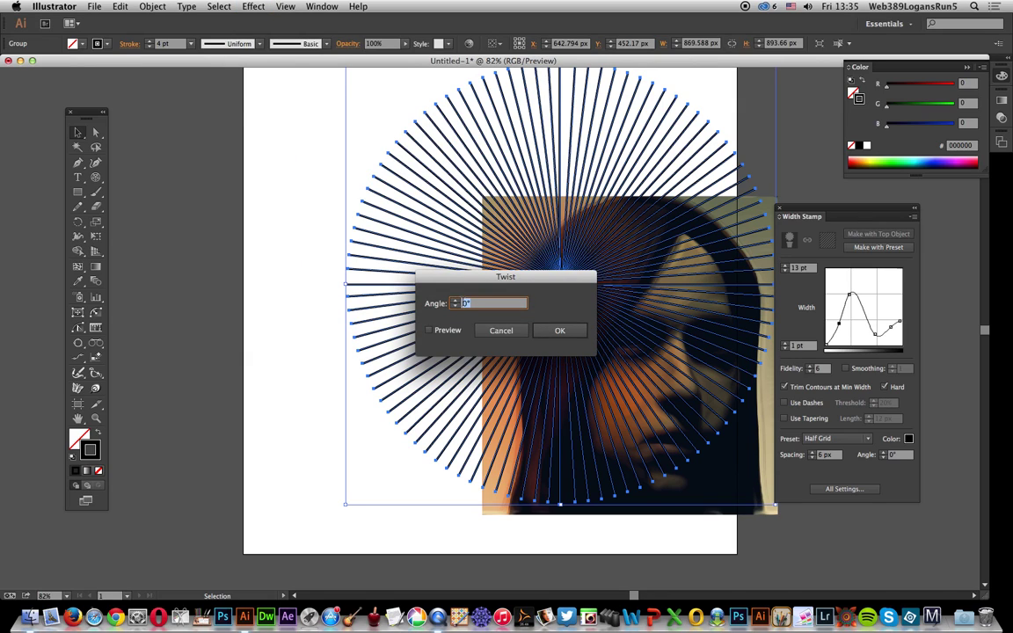
{"action": "type", "text": "45"}
{"action": "left_click", "coordinate": [559, 331]}
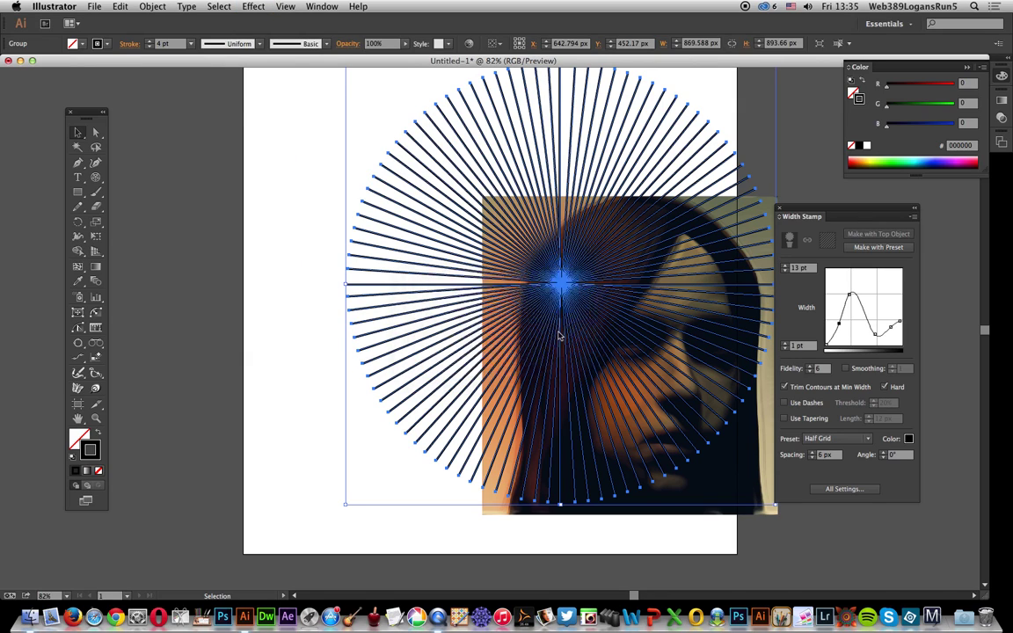
{"action": "left_click", "coordinate": [262, 195]}
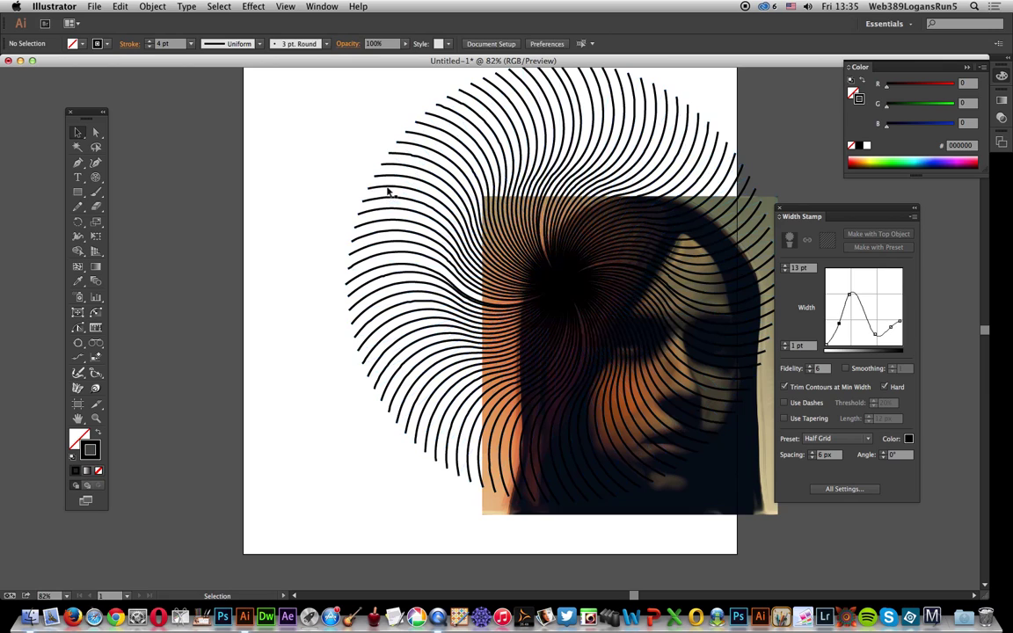
Place the twisted spokes over the photo and width-stamp them with Make with Top Object
{"action": "left_click_drag", "start_coordinate": [367, 176], "coordinate": [481, 222]}
{"action": "left_click_drag", "start_coordinate": [348, 134], "coordinate": [644, 446]}
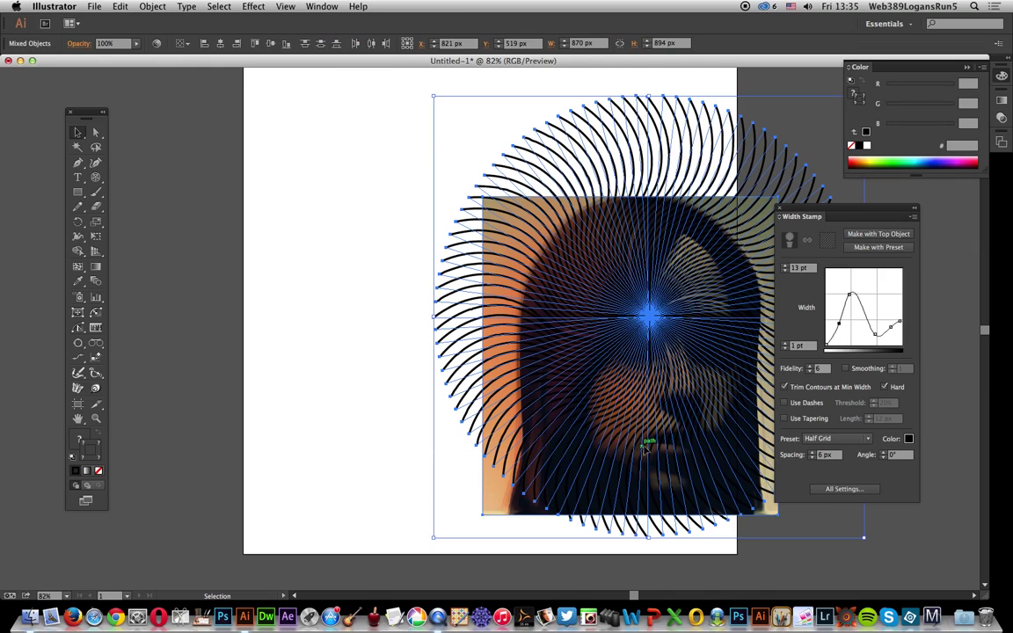
{"action": "left_click", "coordinate": [893, 238]}
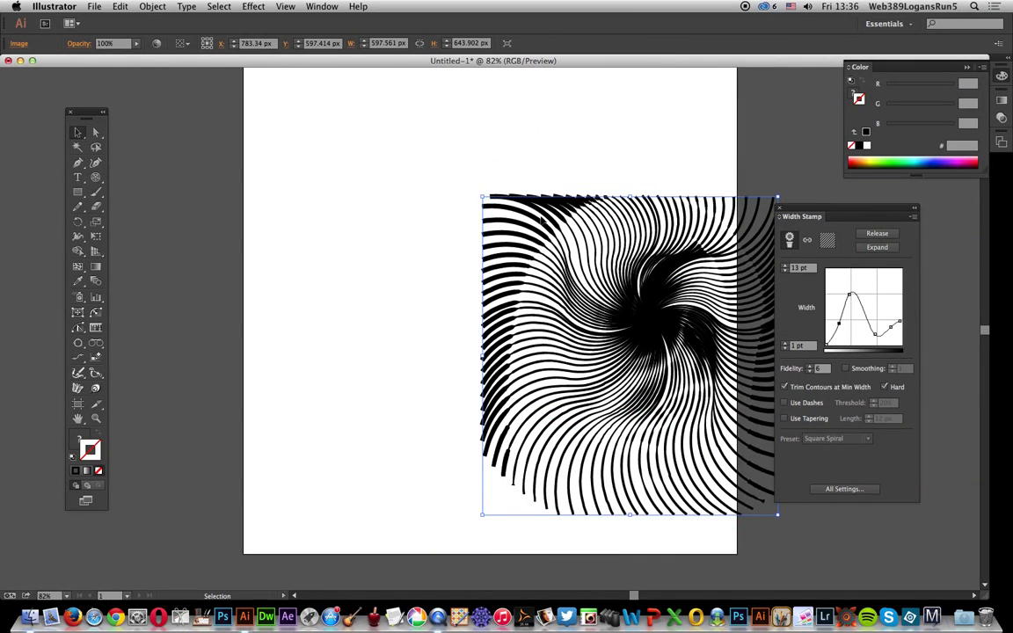
Move the swirl portrait to the artboard centre and flatten the width curve's peaks into a shallow dip
{"action": "left_click_drag", "start_coordinate": [564, 226], "coordinate": [430, 193]}
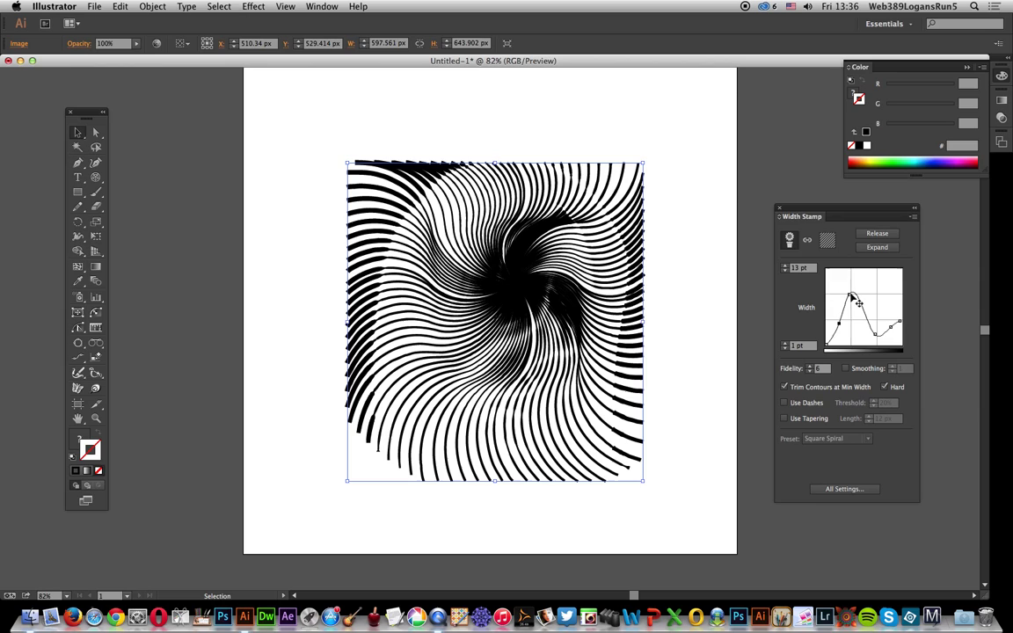
{"action": "mouse_move", "coordinate": [851, 296]}
{"action": "left_mouse_down"}
{"action": "mouse_move", "coordinate": [851, 323]}
{"action": "mouse_move", "coordinate": [877, 315]}
{"action": "mouse_move", "coordinate": [875, 282]}
{"action": "left_mouse_up"}
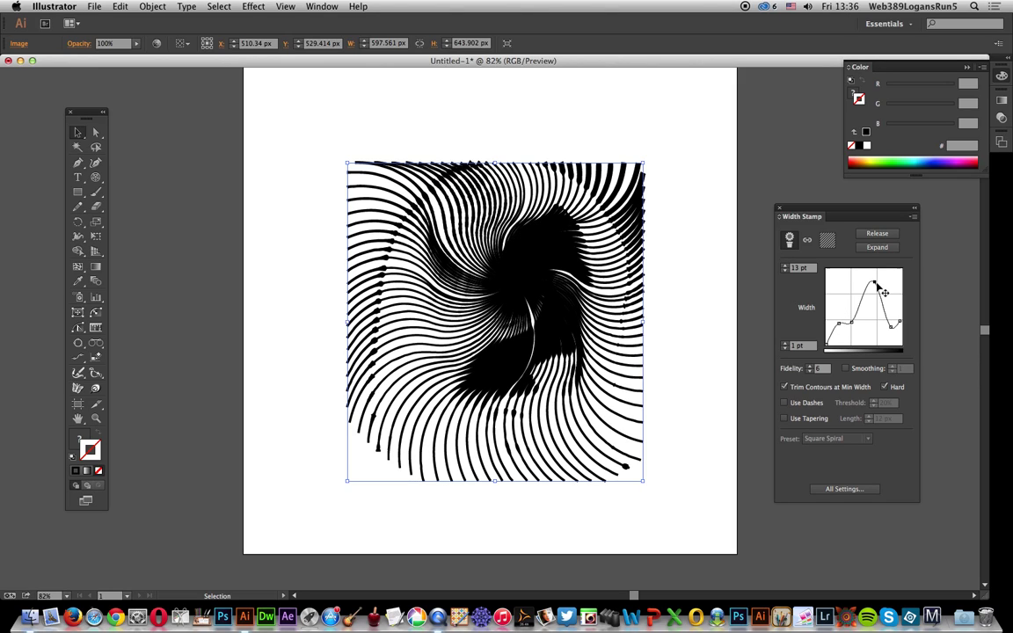
{"action": "left_click_drag", "start_coordinate": [872, 287], "coordinate": [871, 330]}
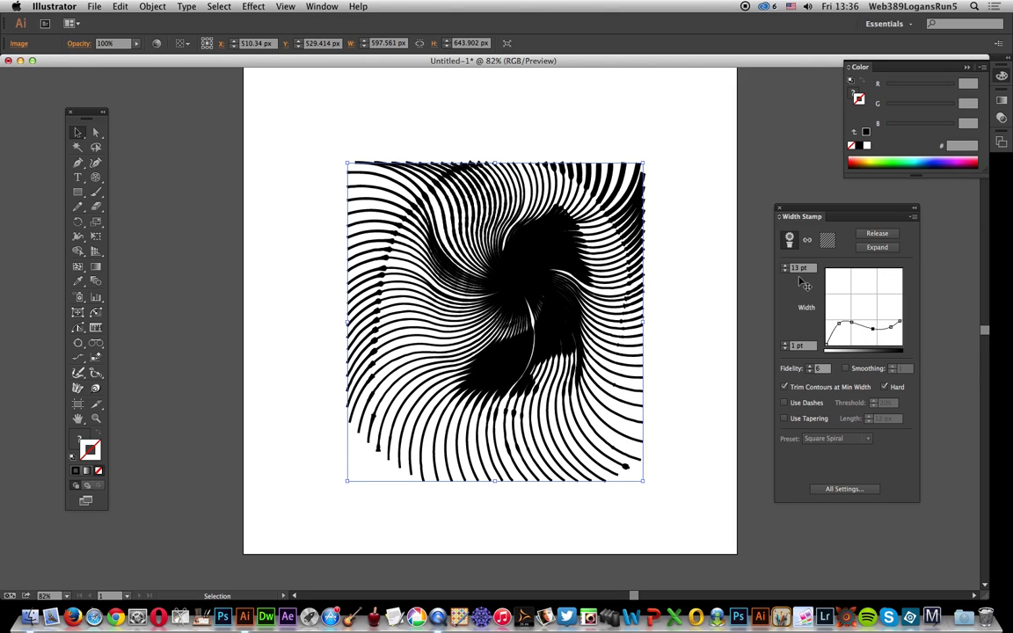
Release the width stamp to recover the photo and spokes, then select only the twisted spoke group
{"action": "left_click", "coordinate": [877, 234]}
{"action": "left_click", "coordinate": [253, 222]}
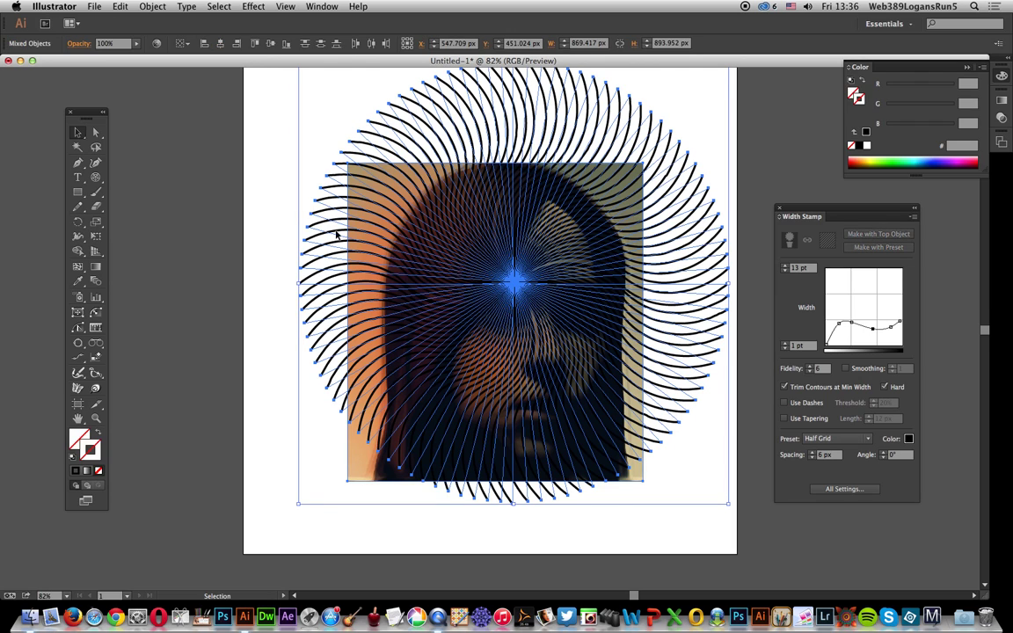
{"action": "left_click", "coordinate": [295, 211]}
Raise the spokes' Twist angle to 90° and shift the group down and right over the face
{"action": "left_click", "coordinate": [324, 7]}
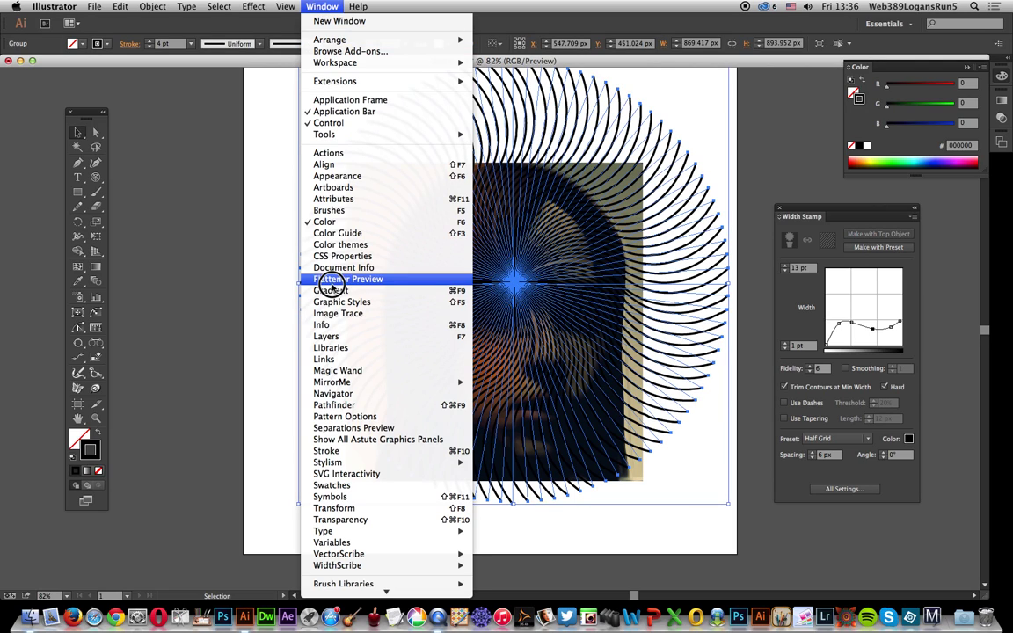
{"action": "left_click", "coordinate": [337, 176]}
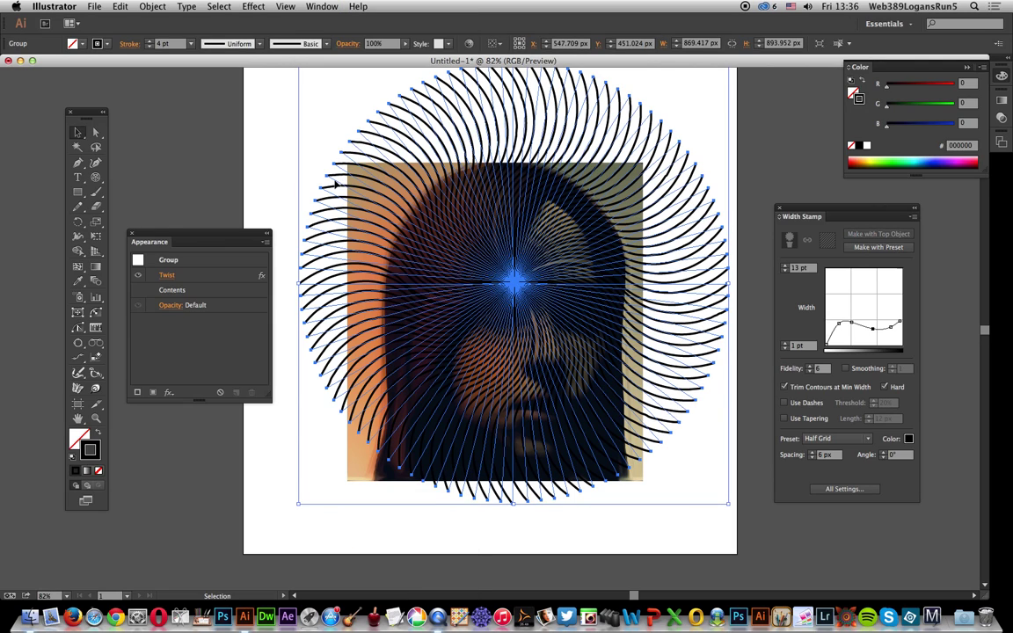
{"action": "left_click", "coordinate": [167, 276]}
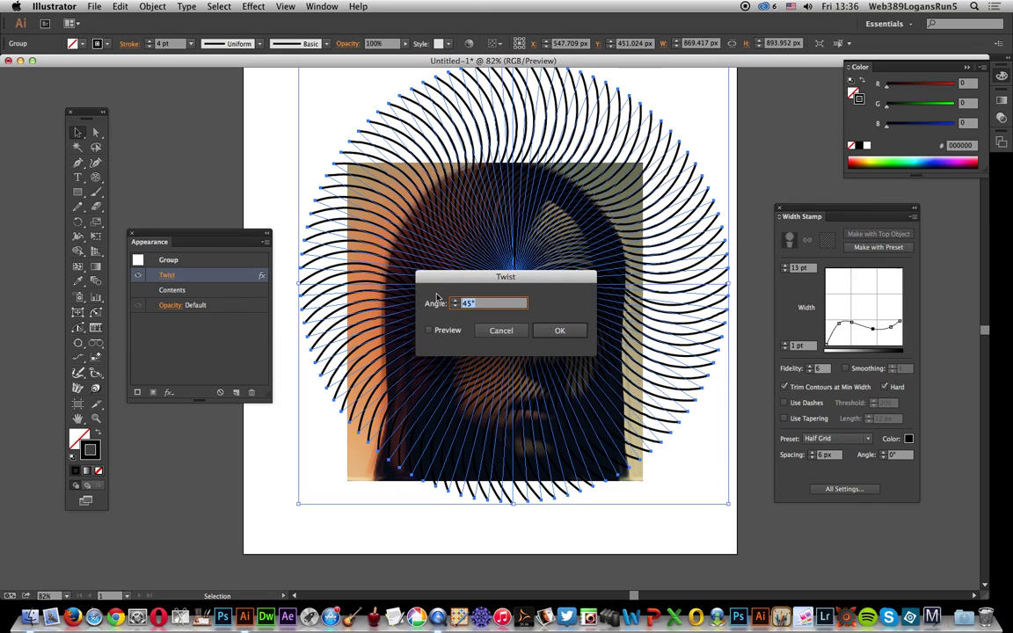
{"action": "type", "text": "90"}
{"action": "left_click", "coordinate": [560, 330]}
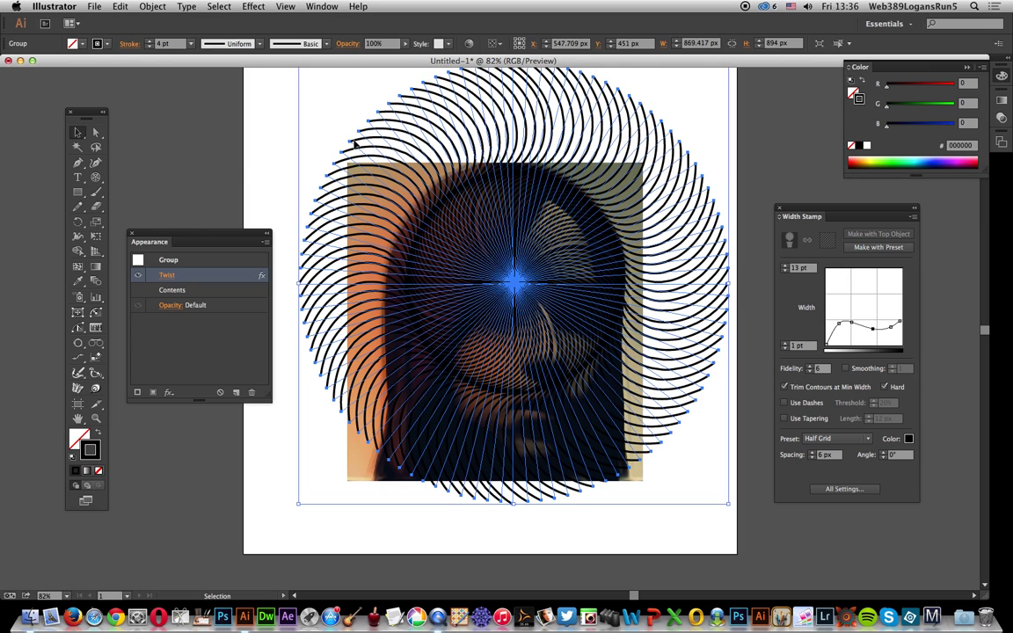
{"action": "left_click_drag", "start_coordinate": [352, 142], "coordinate": [361, 190]}
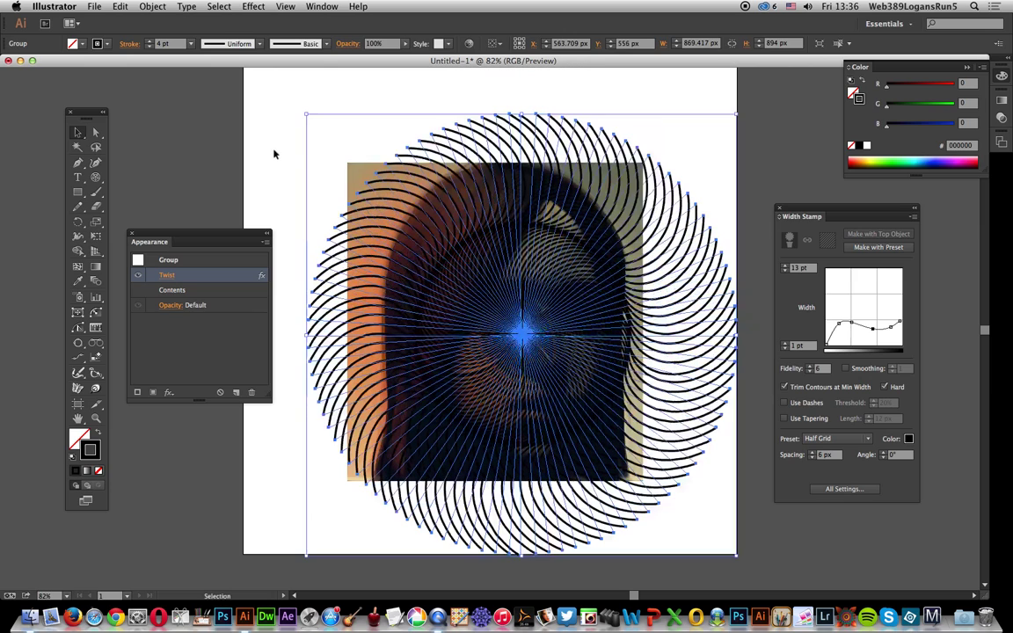
Remake the width stamp from the 90° spokes and photo, raising two width-curve points into peaks
{"action": "left_click", "coordinate": [273, 154], "text": "shift"}
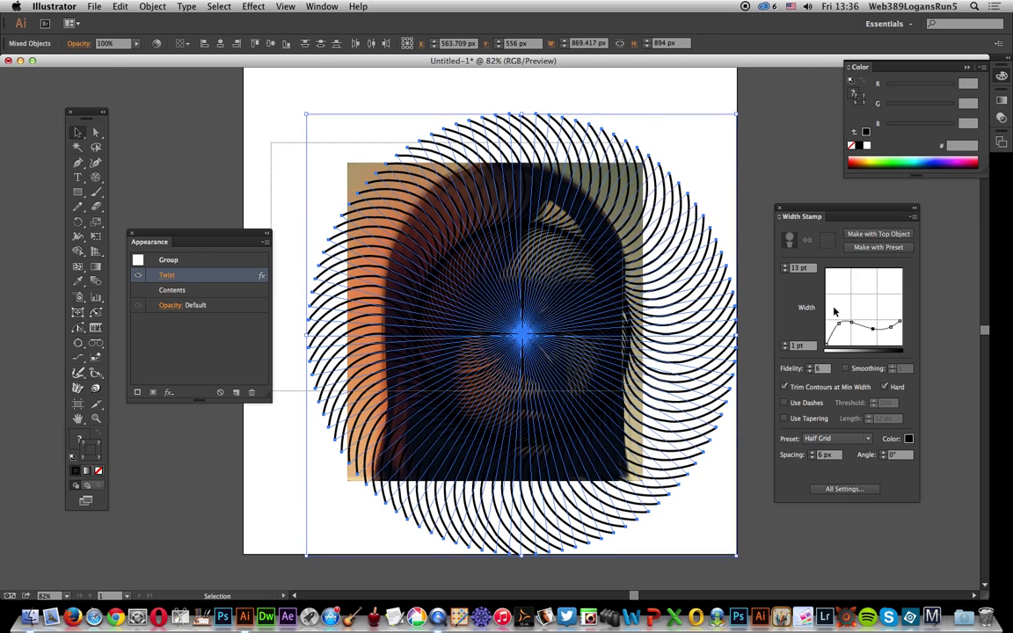
{"action": "left_click", "coordinate": [879, 234]}
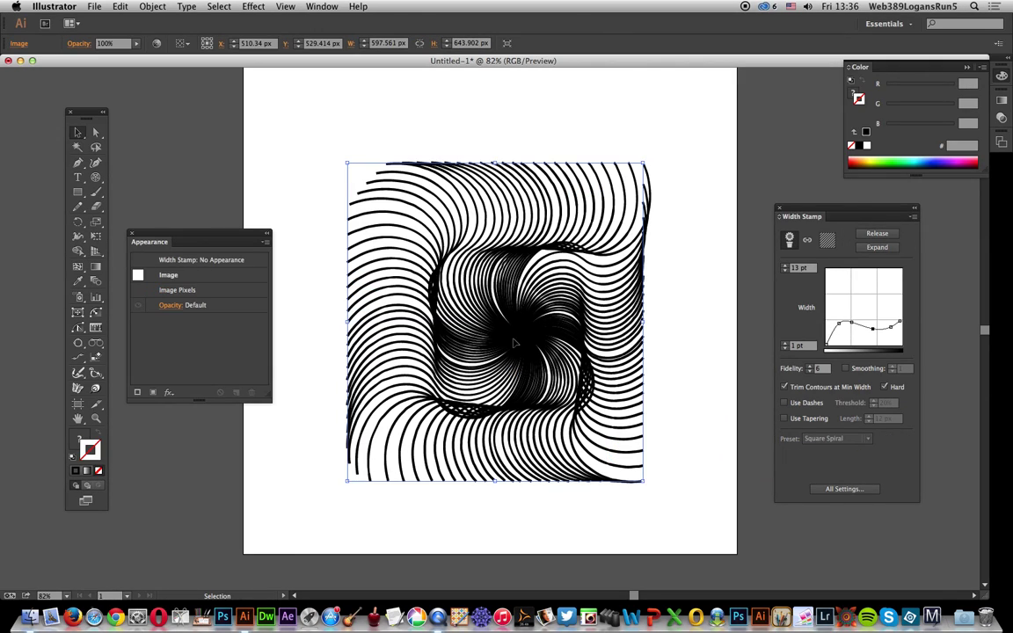
{"action": "left_click_drag", "start_coordinate": [876, 331], "coordinate": [869, 283]}
{"action": "mouse_move", "coordinate": [839, 322]}
{"action": "left_mouse_down"}
{"action": "mouse_move", "coordinate": [840, 301]}
{"action": "mouse_move", "coordinate": [836, 321]}
{"action": "mouse_move", "coordinate": [837, 304]}
{"action": "mouse_move", "coordinate": [843, 310]}
{"action": "left_mouse_up"}
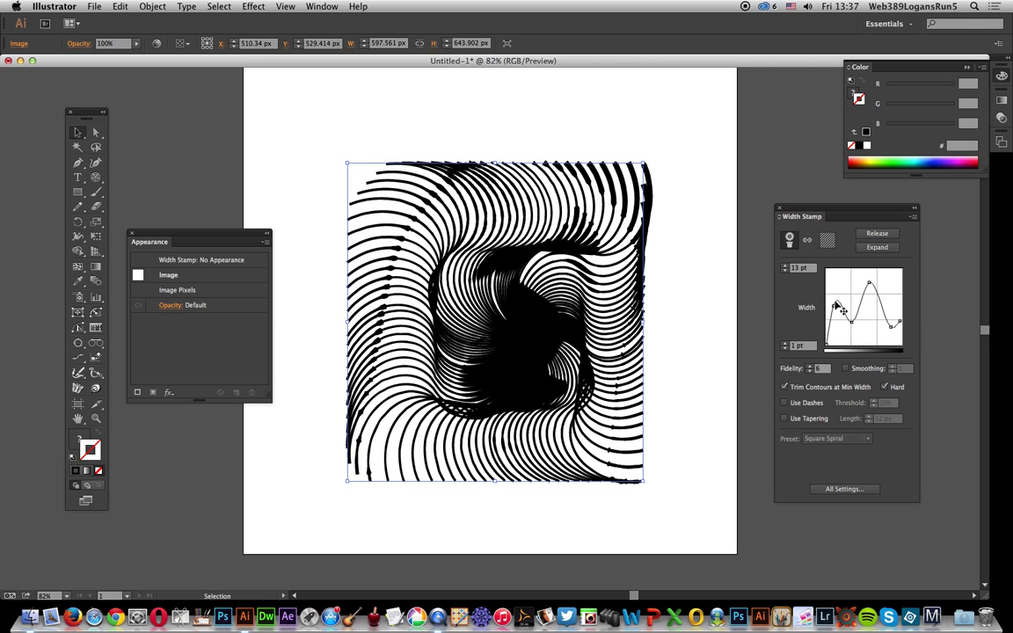